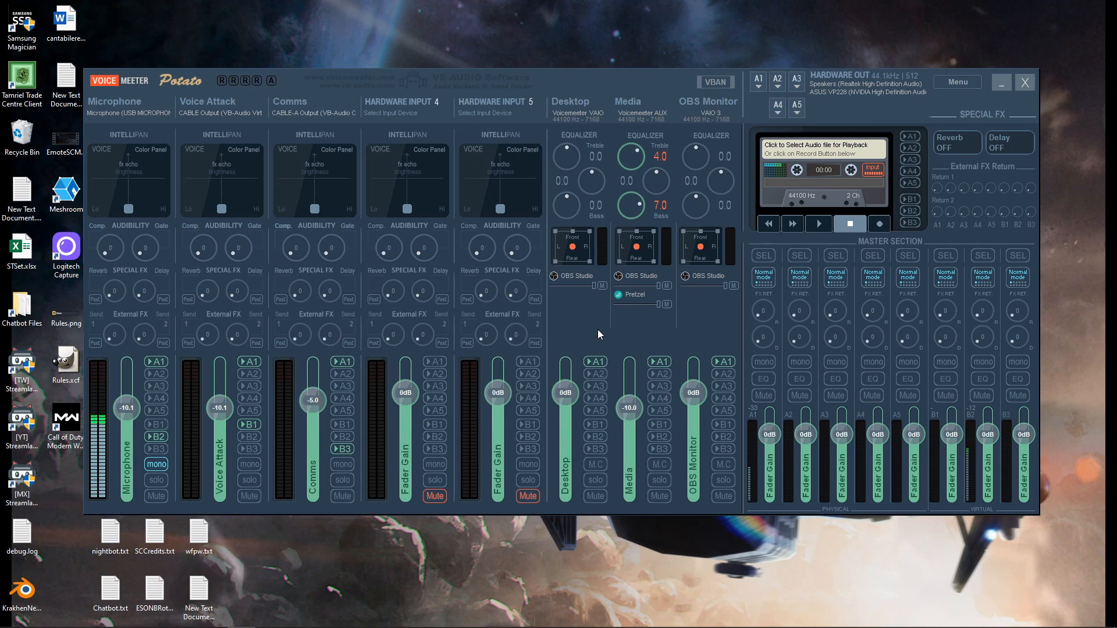
Open the Windows sound settings and launch the classic Sound control panel from the related settings
mouse_move(1047, 627)
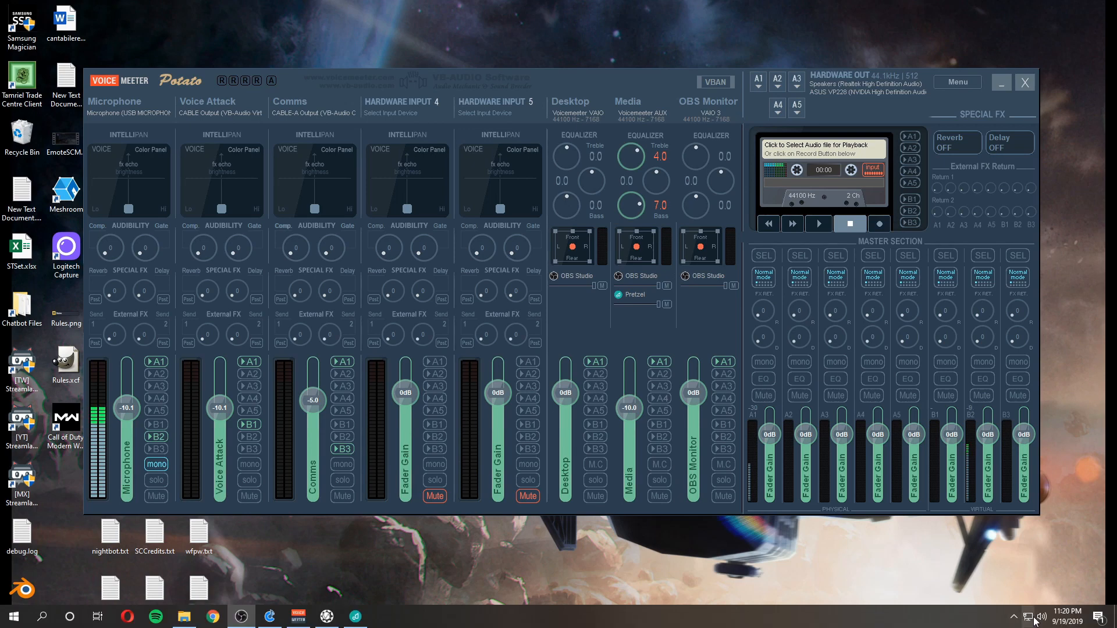
right_click(1041, 618)
left_click(1014, 538)
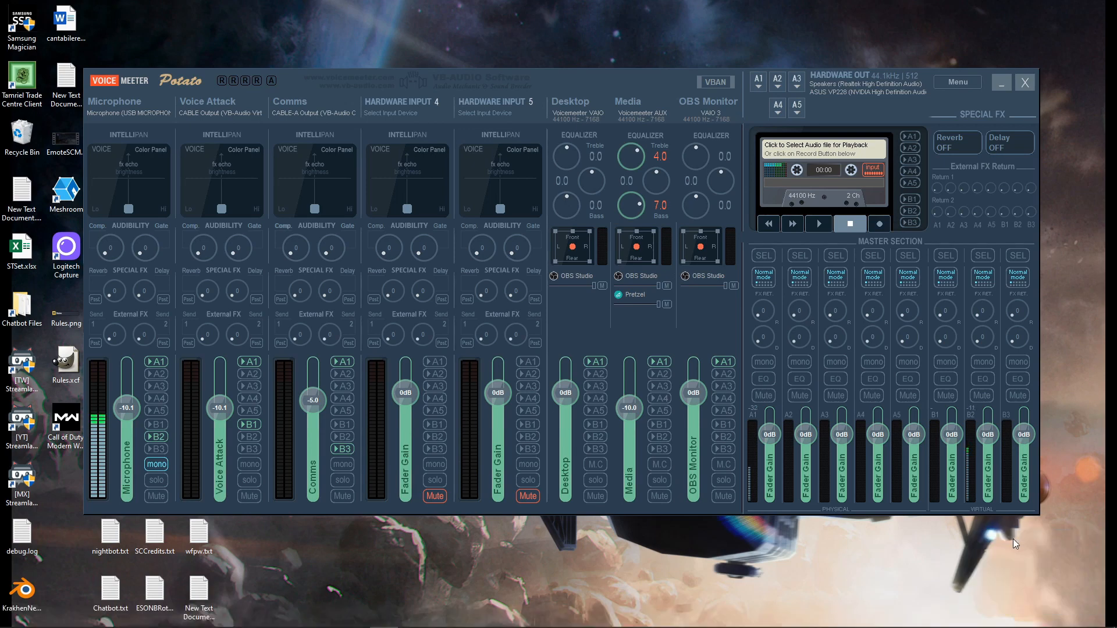
scroll(763, 554, "down", 3)
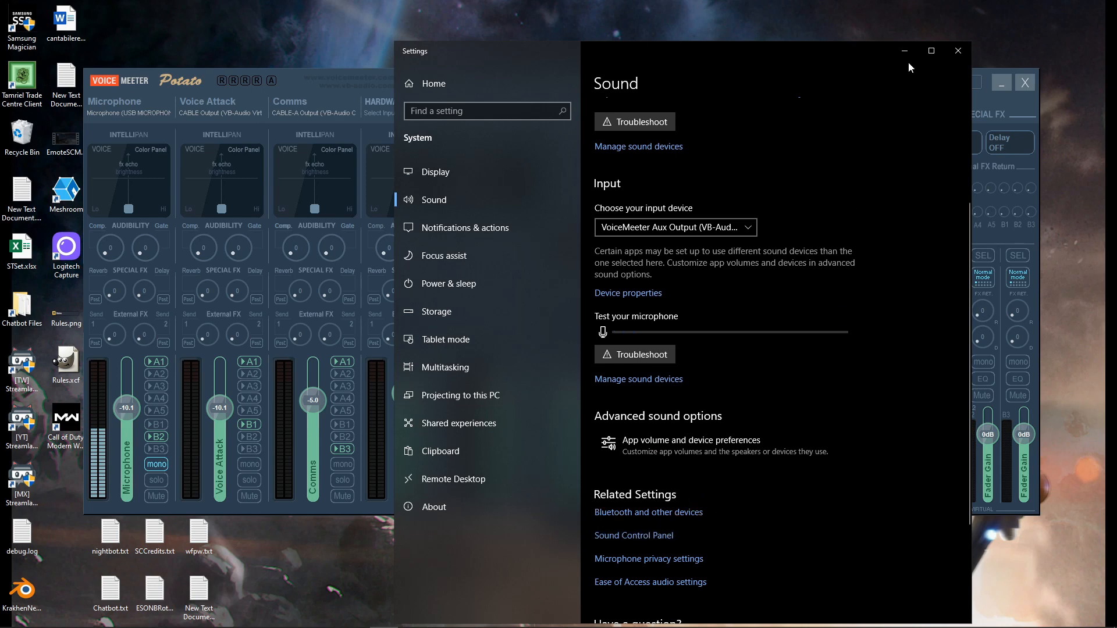
left_click(634, 535)
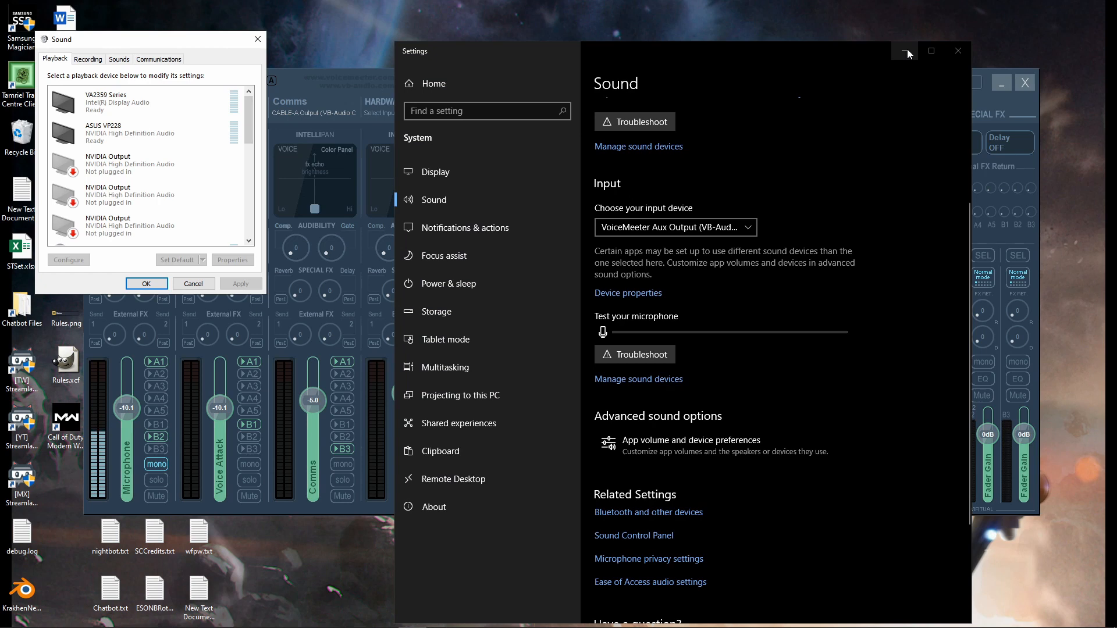
Minimize the Settings window and move the Sound dialog to the upper middle of the mixer
mouse_move(1043, 624)
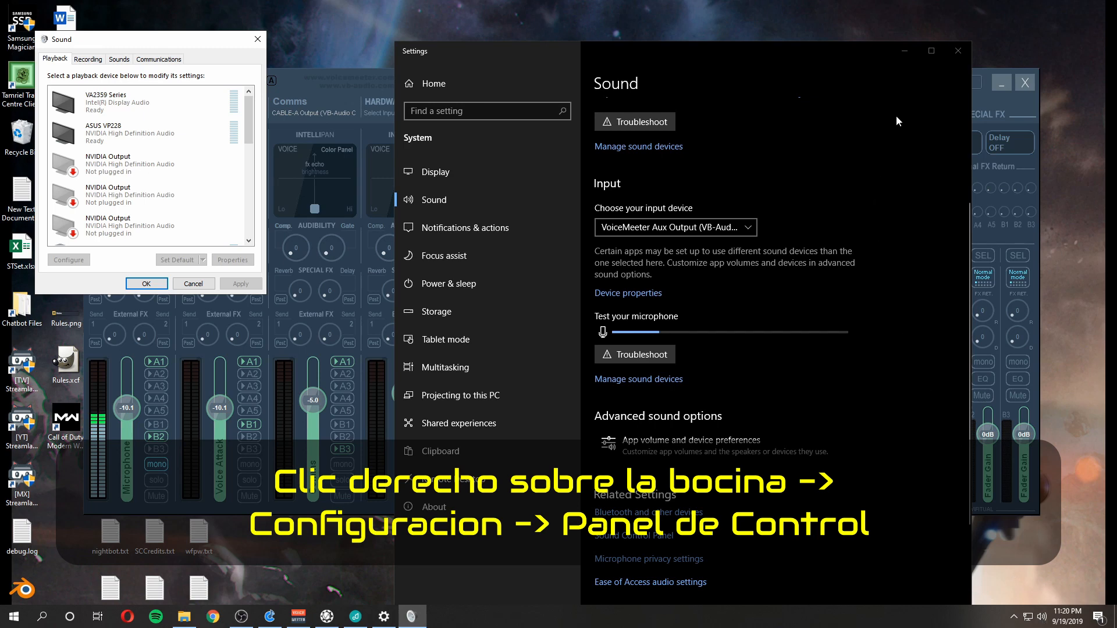
left_click(904, 50)
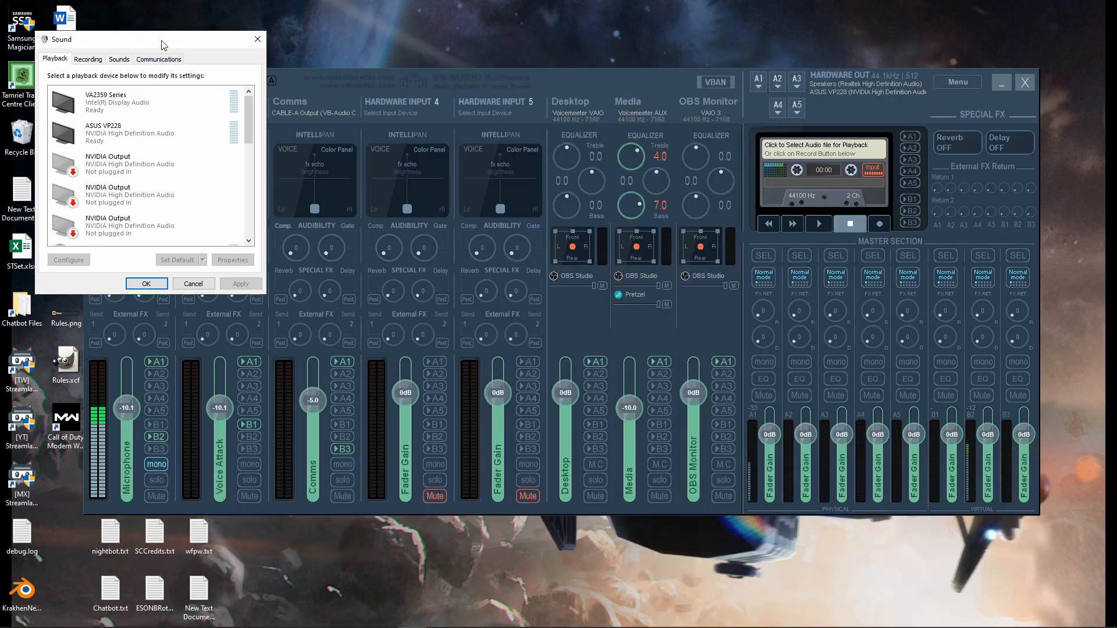
left_click_drag(165, 43, 657, 162)
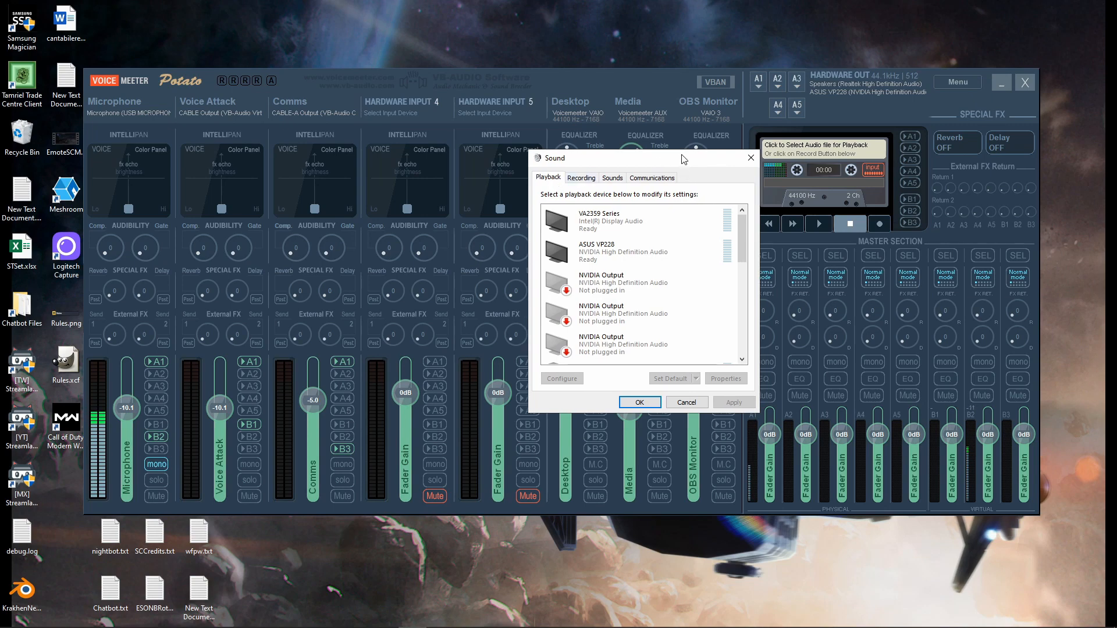
left_click_drag(683, 159, 693, 41)
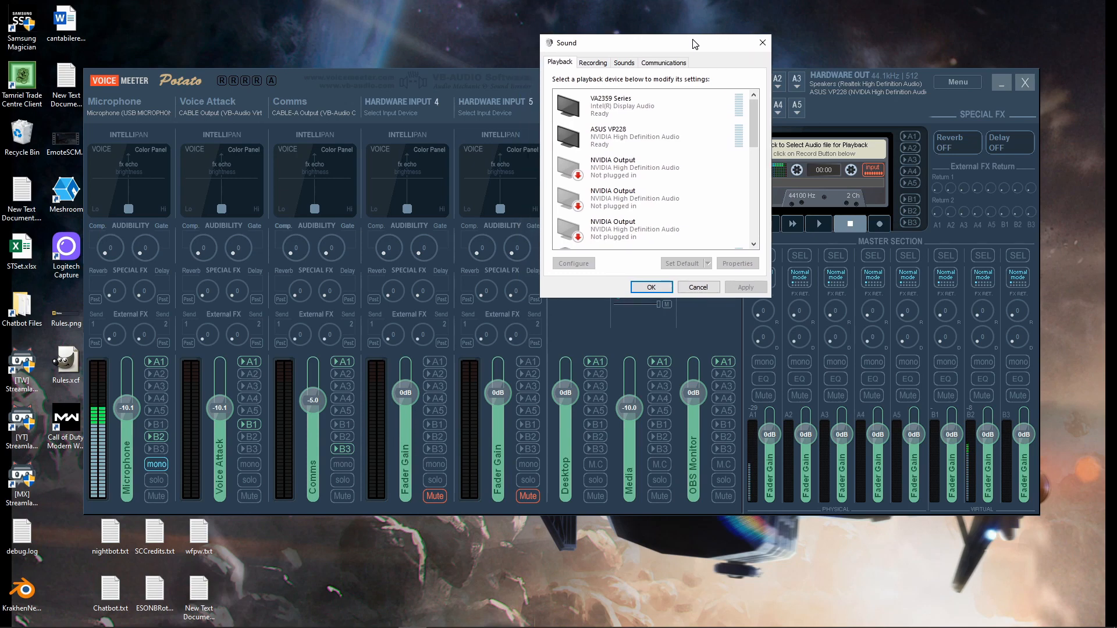
Review the VB-Audio cable and VoiceMeeter devices in the playback list and the recording list of the Sound dialog
left_click_drag(752, 116, 754, 199)
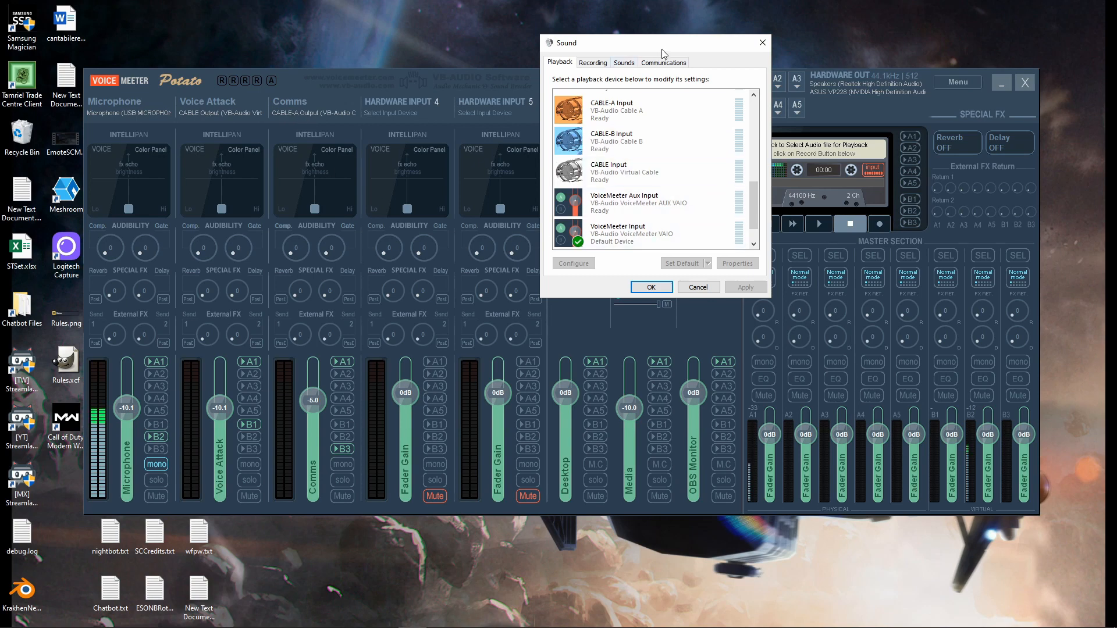
left_click_drag(667, 51, 665, 58)
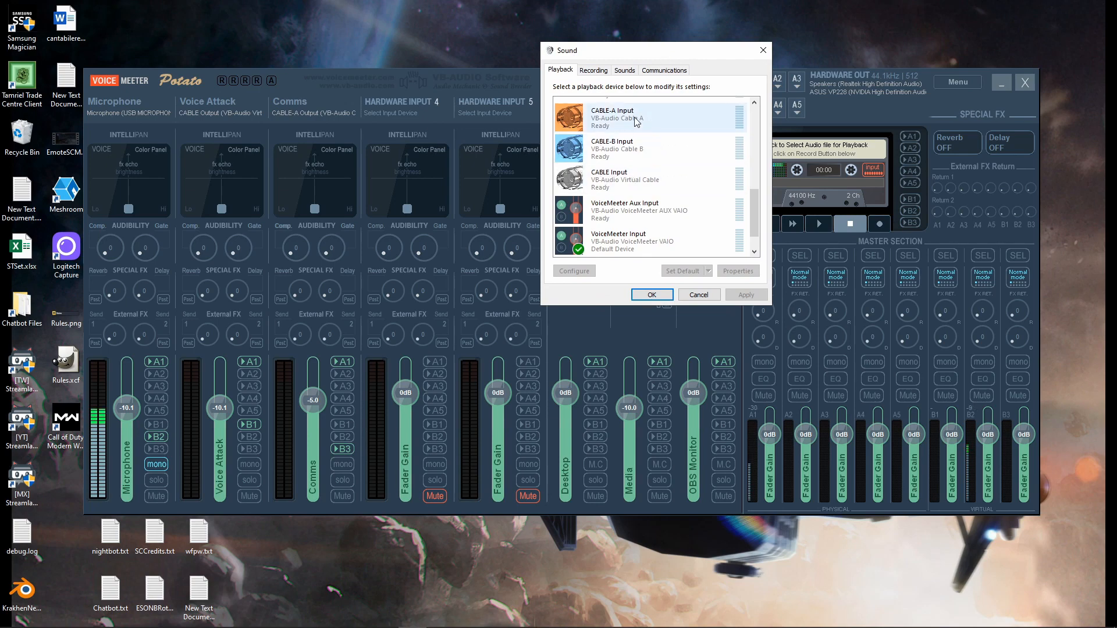
left_click(593, 70)
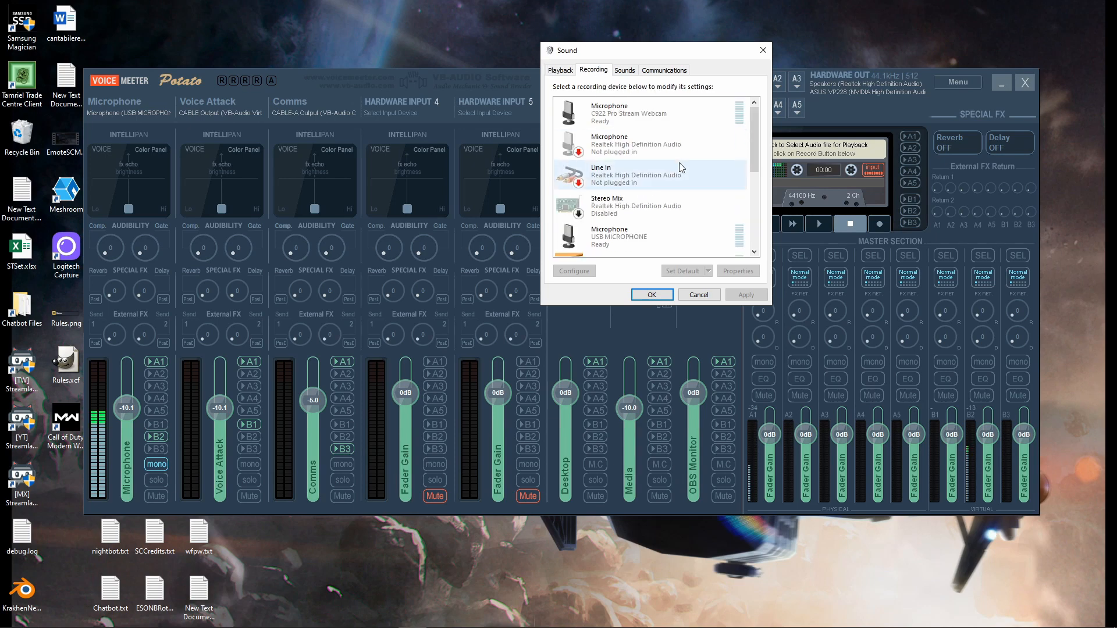
left_click_drag(753, 126, 749, 187)
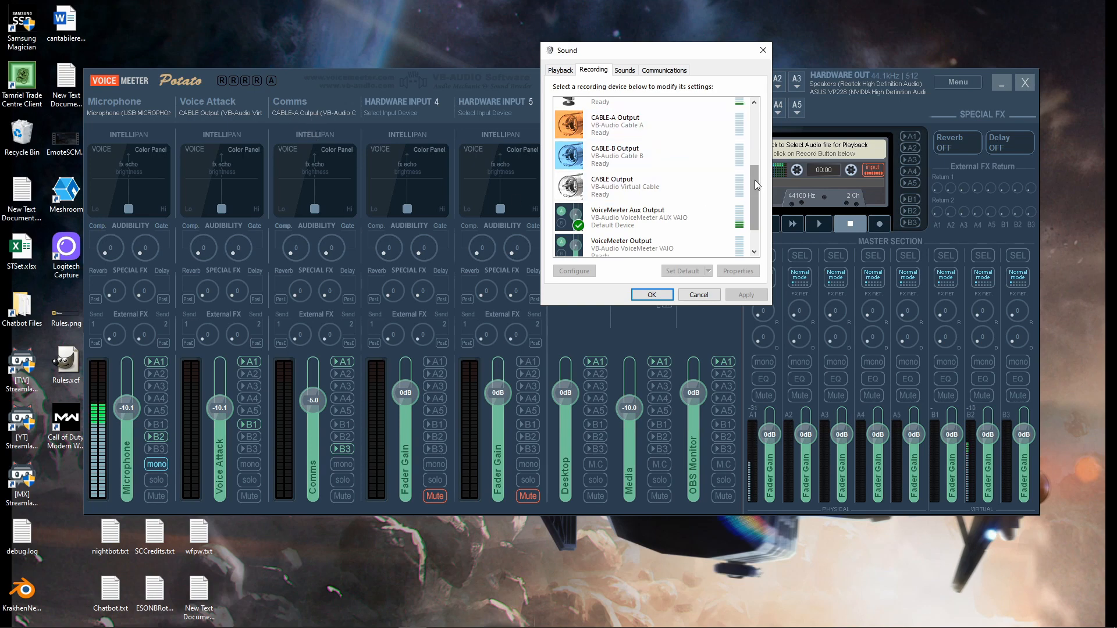
left_click_drag(756, 180, 755, 201)
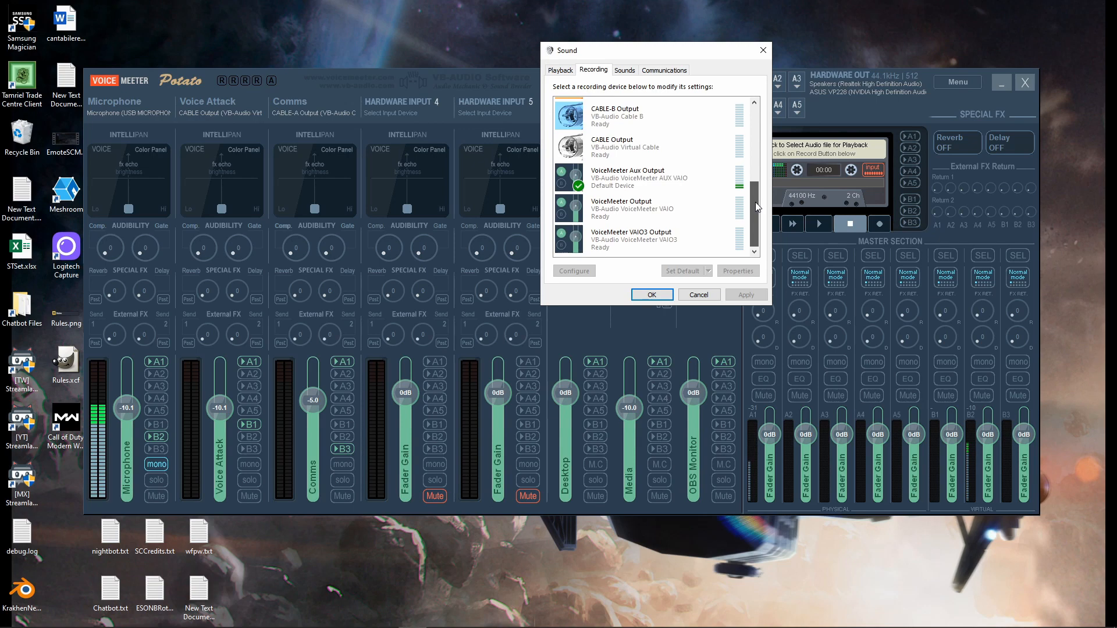
Uncover the mixer's Desktop, Media and OBS Monitor channels by moving the Sound dialog, and view the VoiceMeeter playback inputs
left_click(561, 68)
left_click_drag(648, 56, 866, 52)
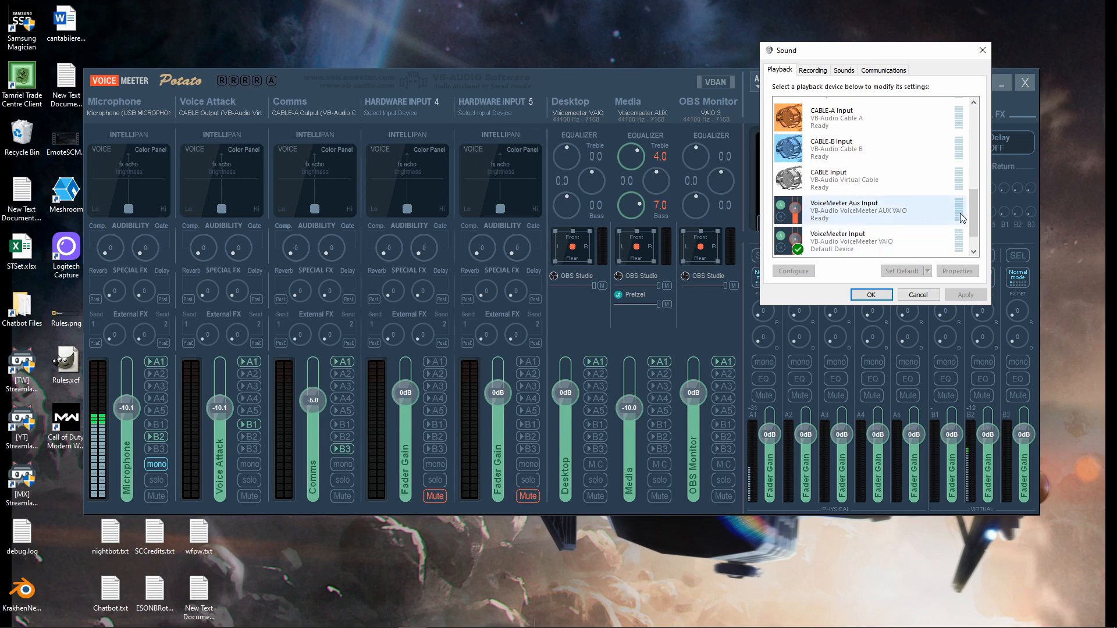
left_click_drag(972, 201, 976, 213)
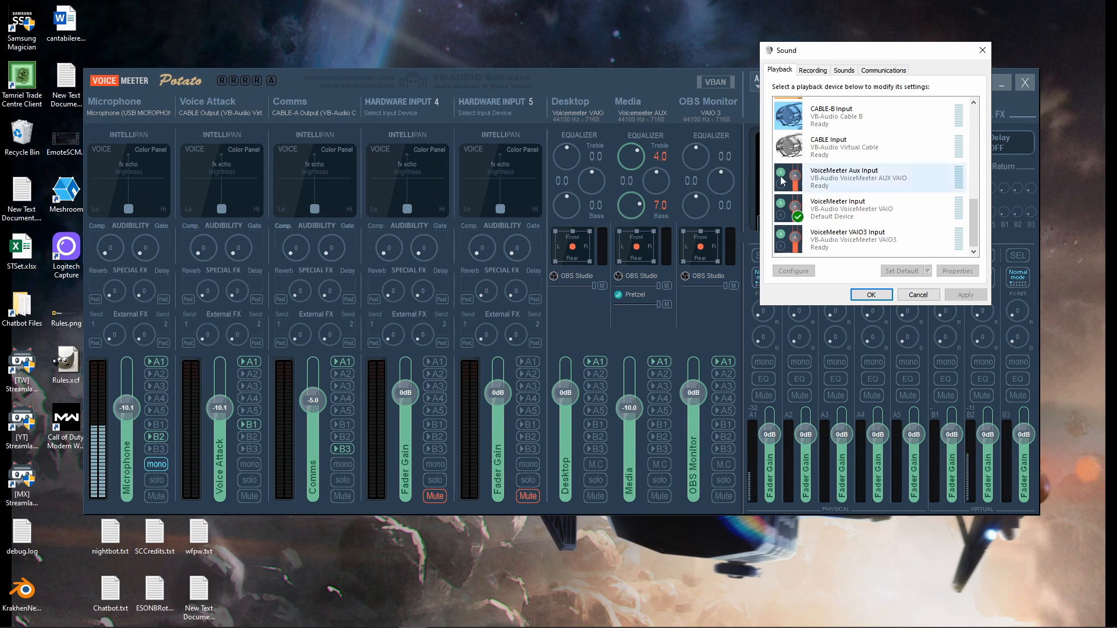
Examine the recording devices, from the USB microphone to the cable and VoiceMeeter outputs, and close the Sound dialog
left_click(813, 71)
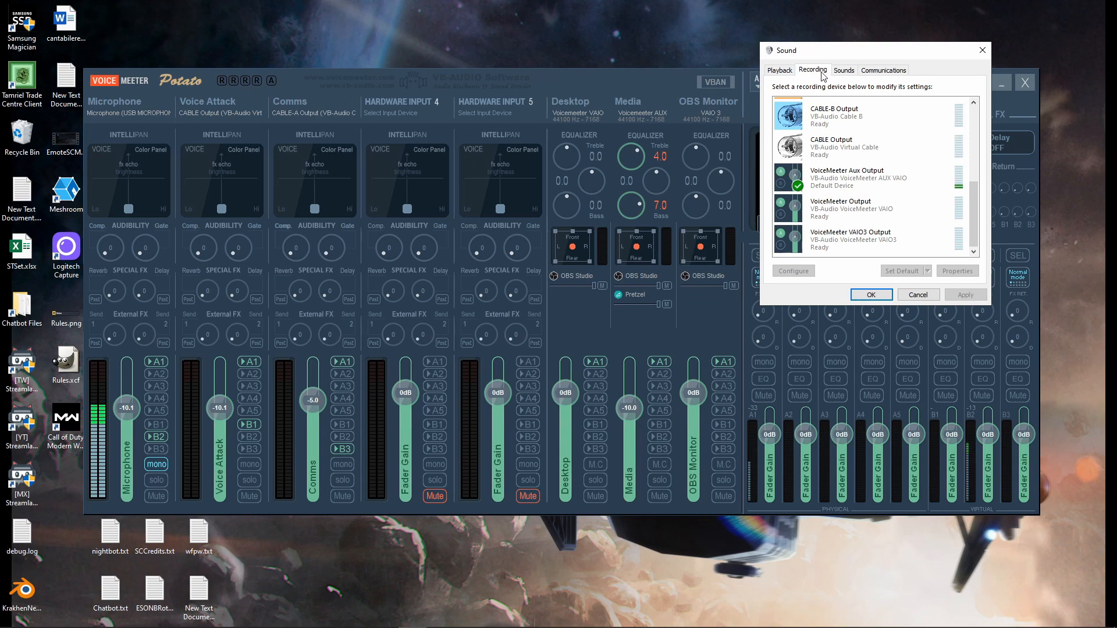
left_click_drag(971, 205, 968, 154)
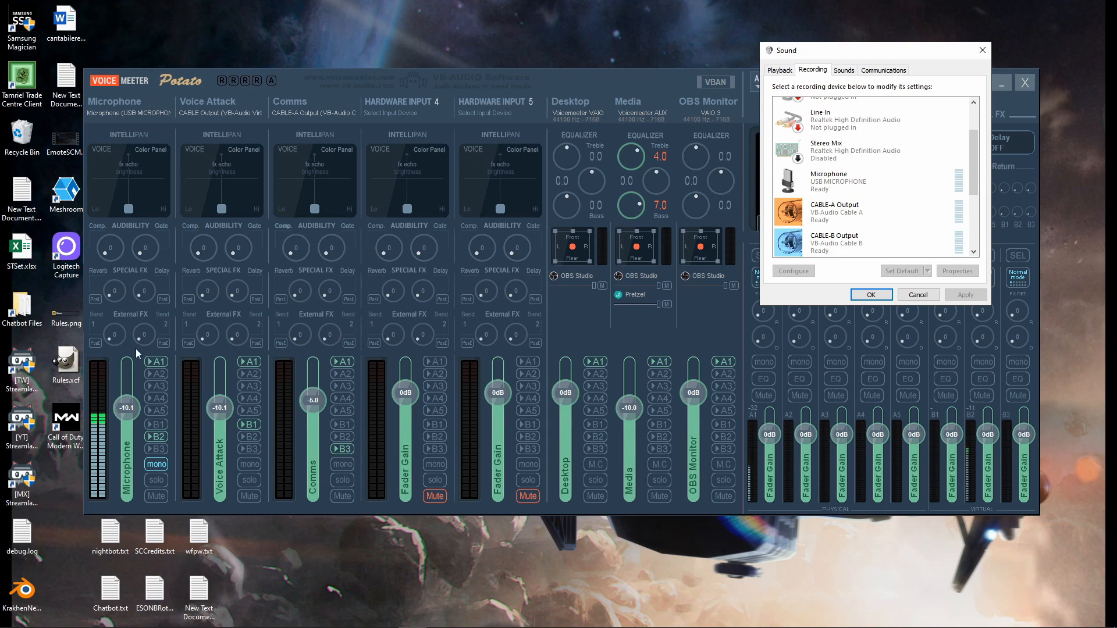
left_click(971, 197)
scroll(971, 197, "up", 3)
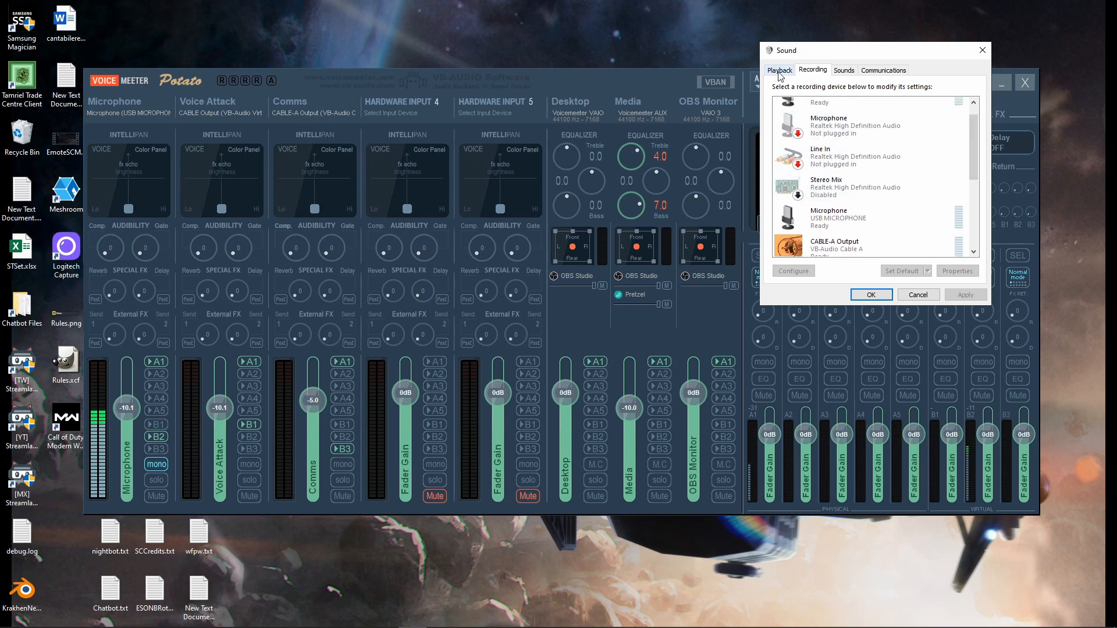
left_click_drag(975, 130, 975, 202)
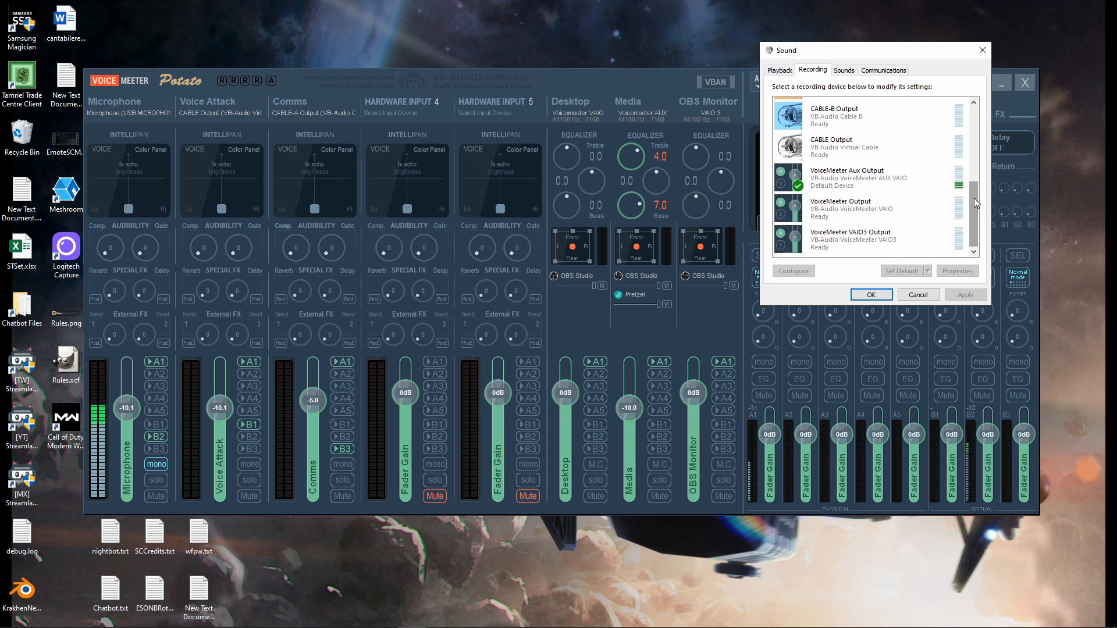
left_click_drag(974, 197, 974, 160)
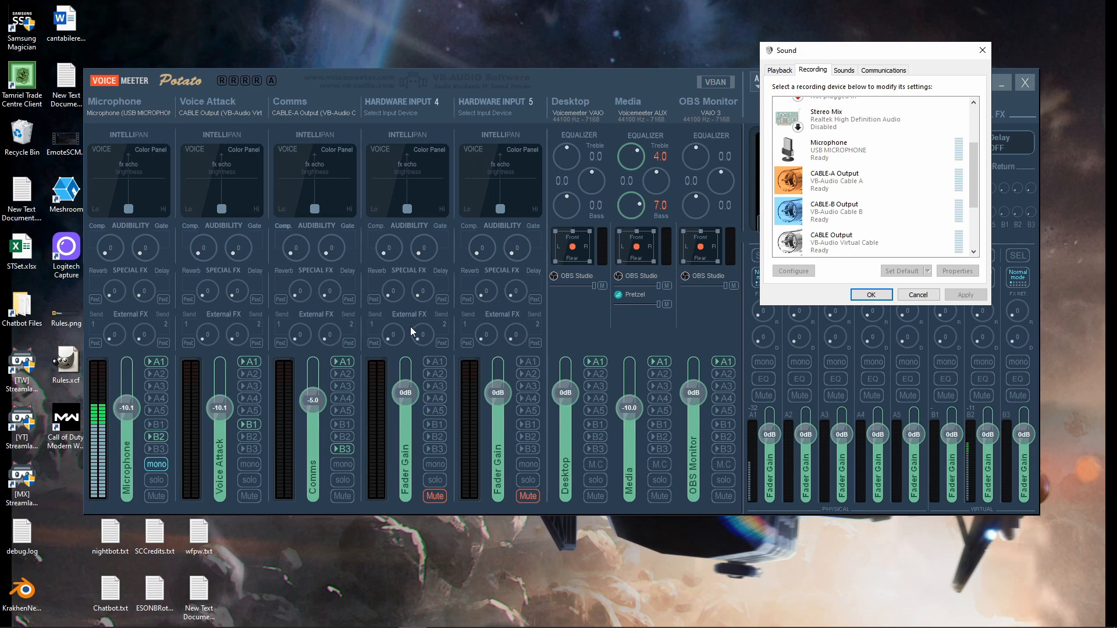
scroll(881, 191, "down", 3)
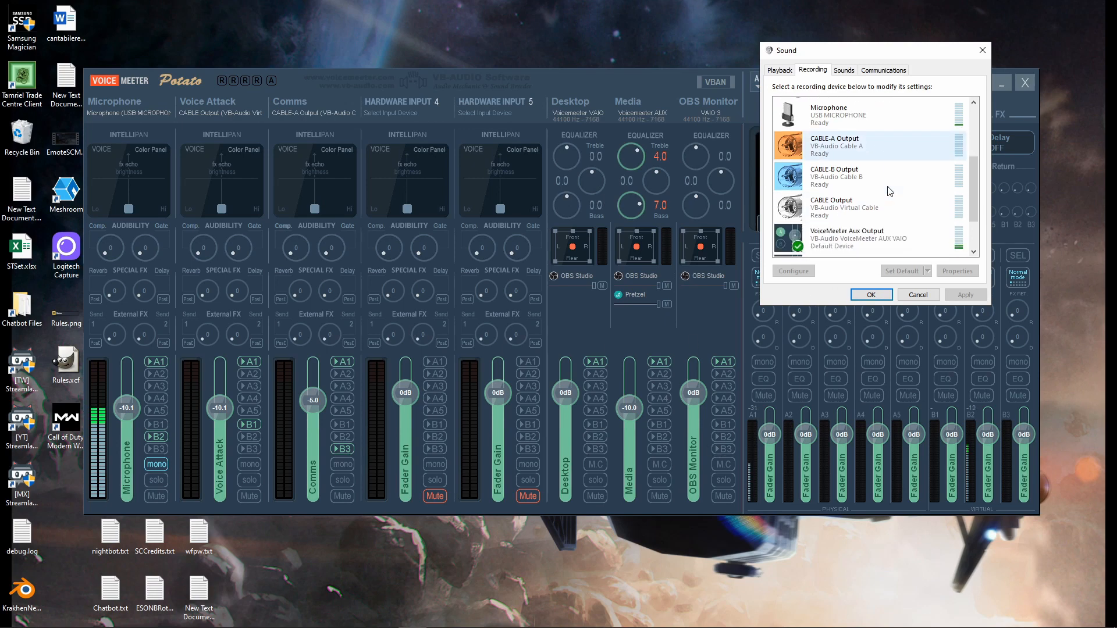
scroll(873, 218, "down", 1)
scroll(863, 230, "up", 4)
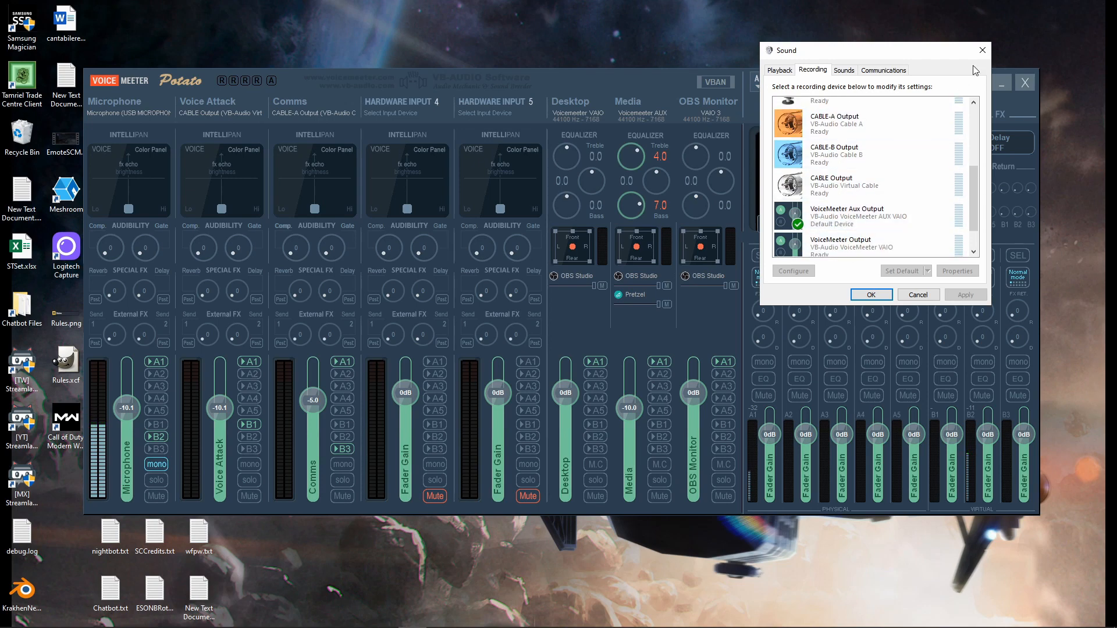
left_click(982, 51)
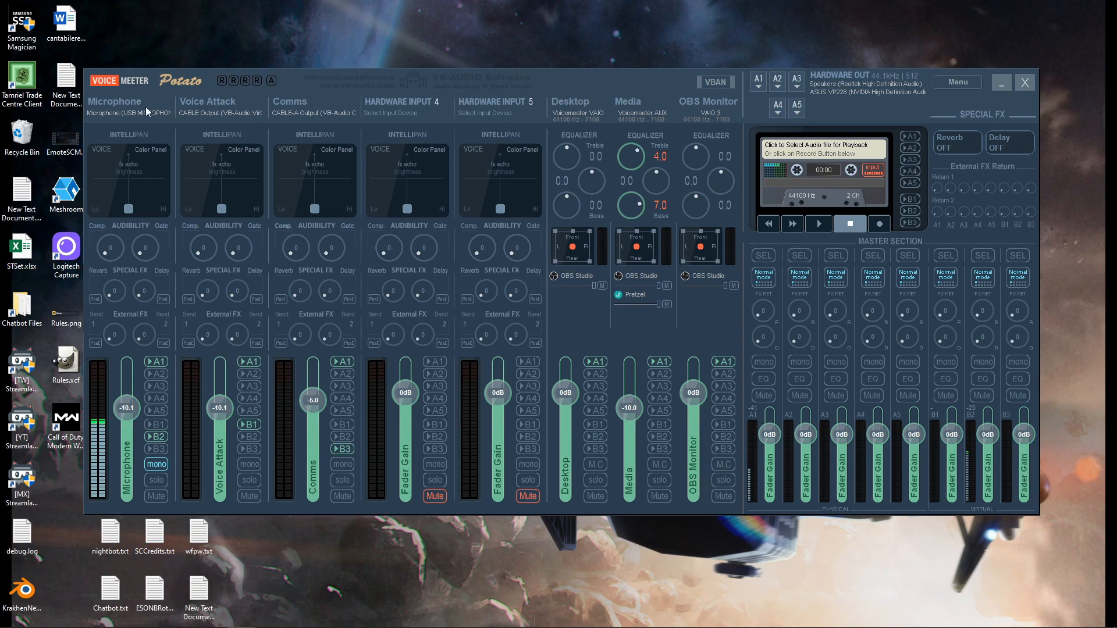
left_click(162, 432)
left_click(254, 424)
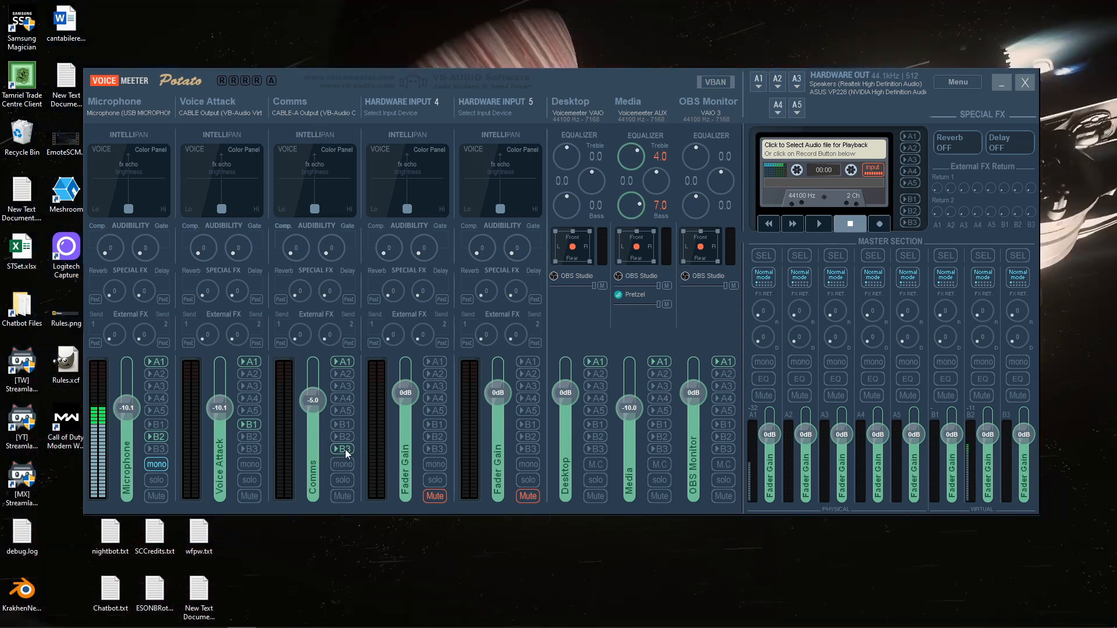
left_click(345, 449)
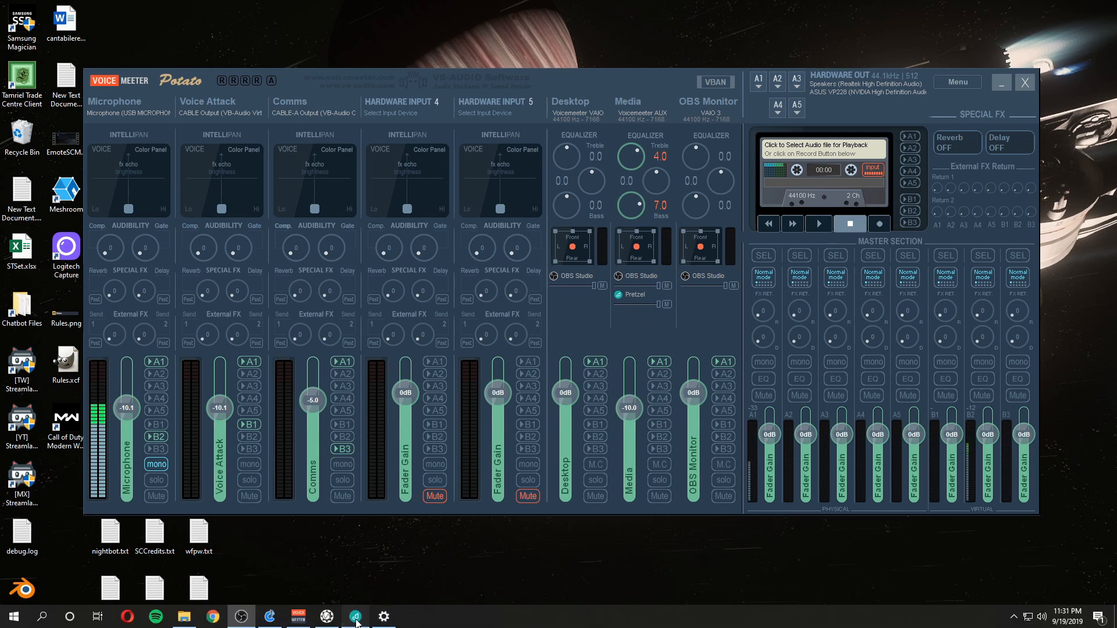
Switch to Pretzel and play the current track with its window clear of the Media meter, pausing and minimizing it after the check
left_click(356, 616)
left_click(488, 466)
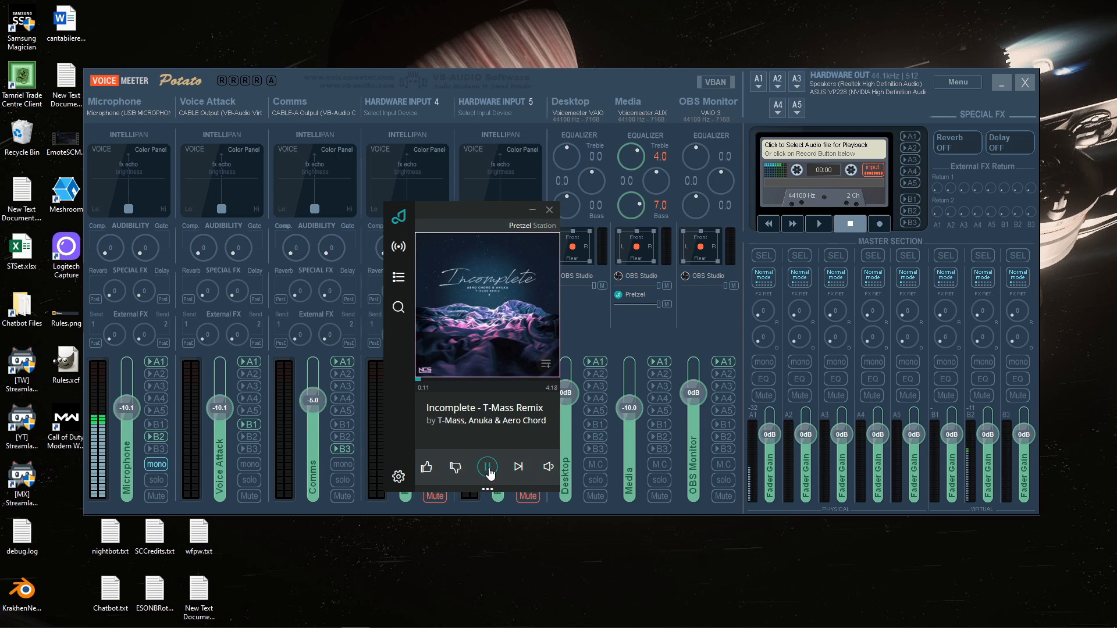
left_click_drag(495, 210, 485, 56)
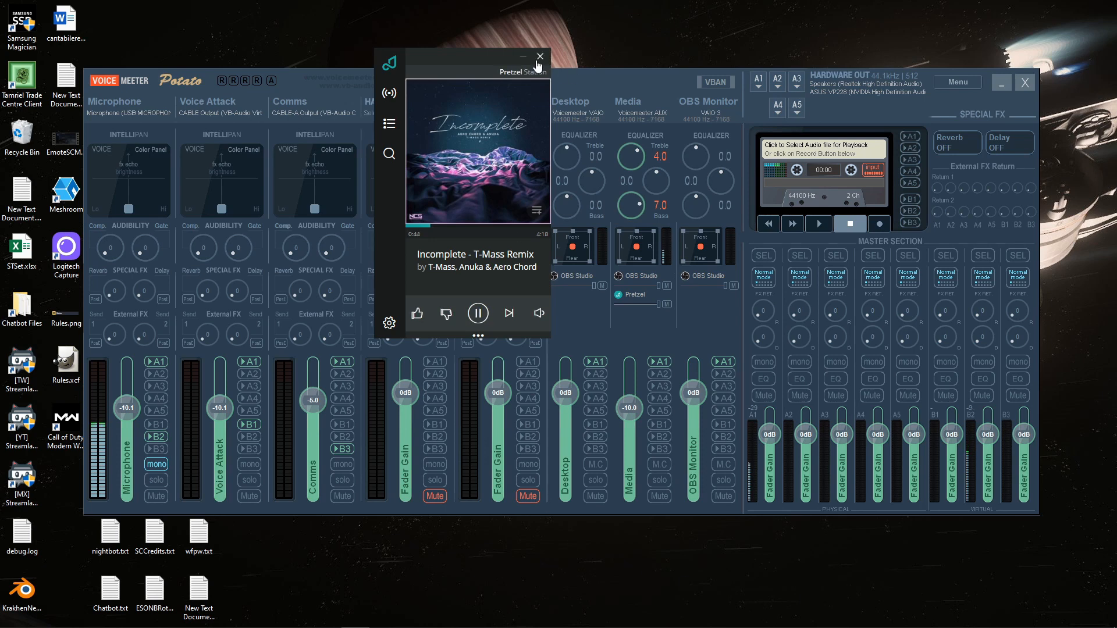
left_click(477, 317)
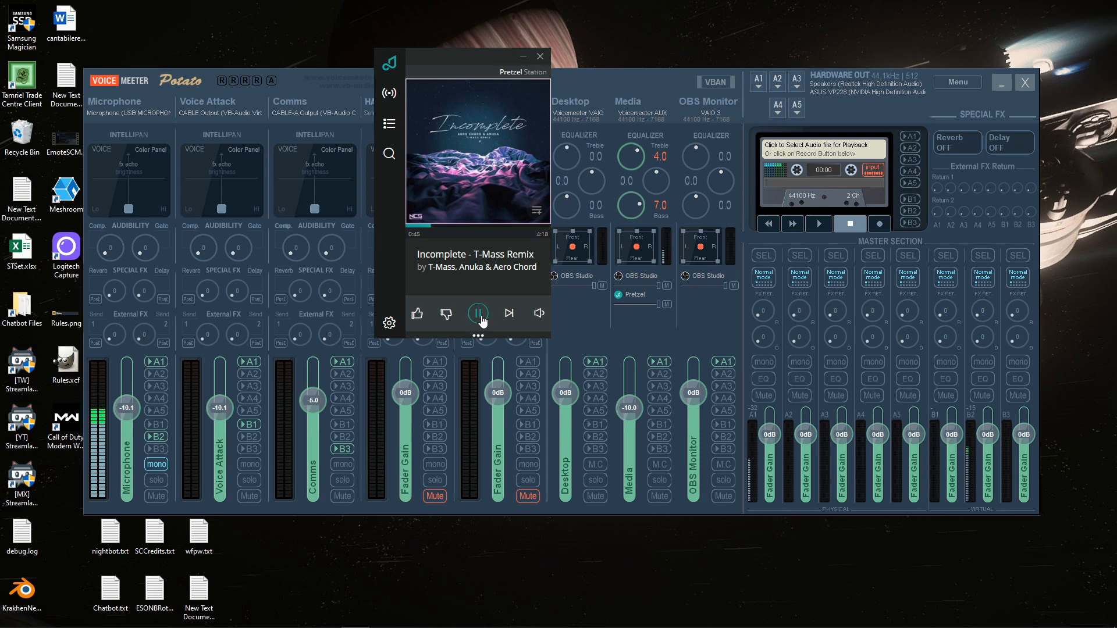
left_click(522, 57)
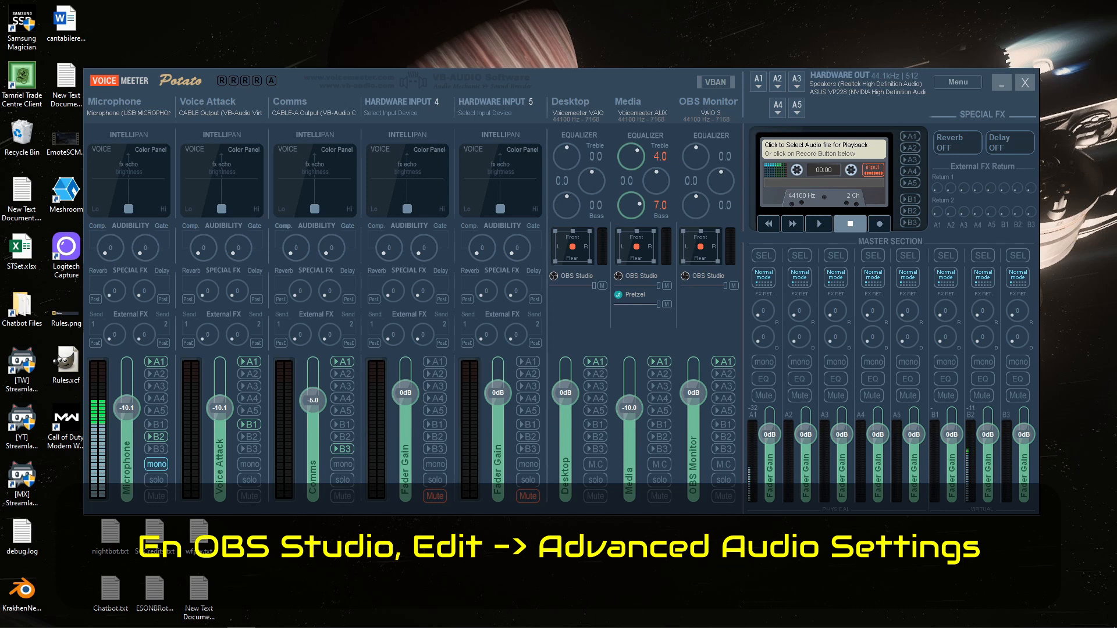
Review the track assignments of Comms, Desktop, Media, Microphone and Voice Attack in OBS Studio's Advanced Audio Properties, and close the dialog
left_click_drag(598, 72, 548, 51)
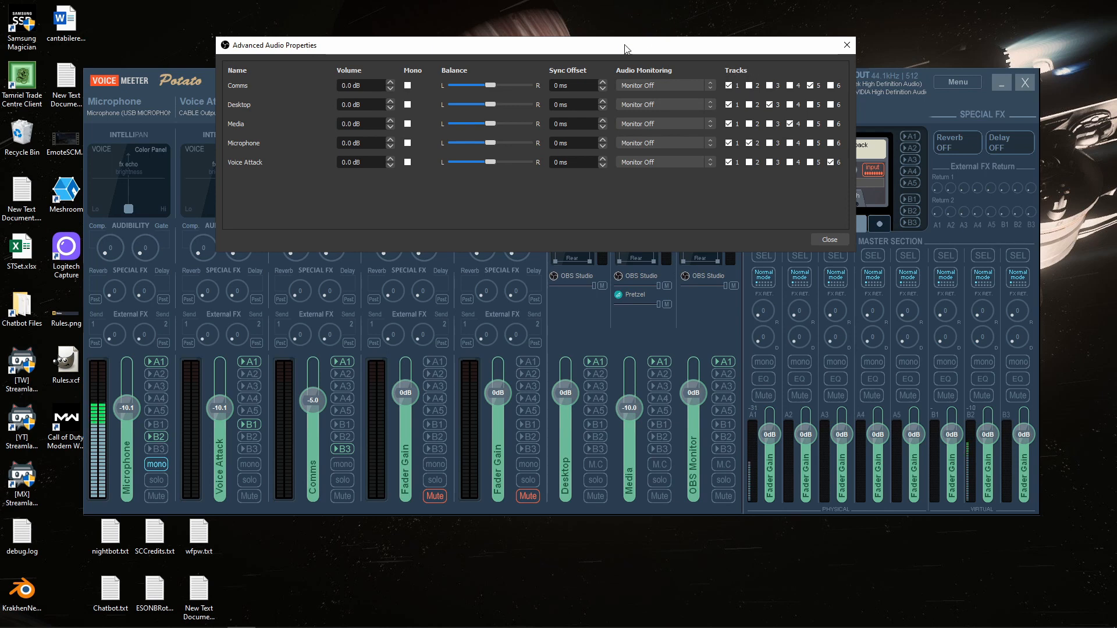
left_click_drag(626, 49, 634, 33)
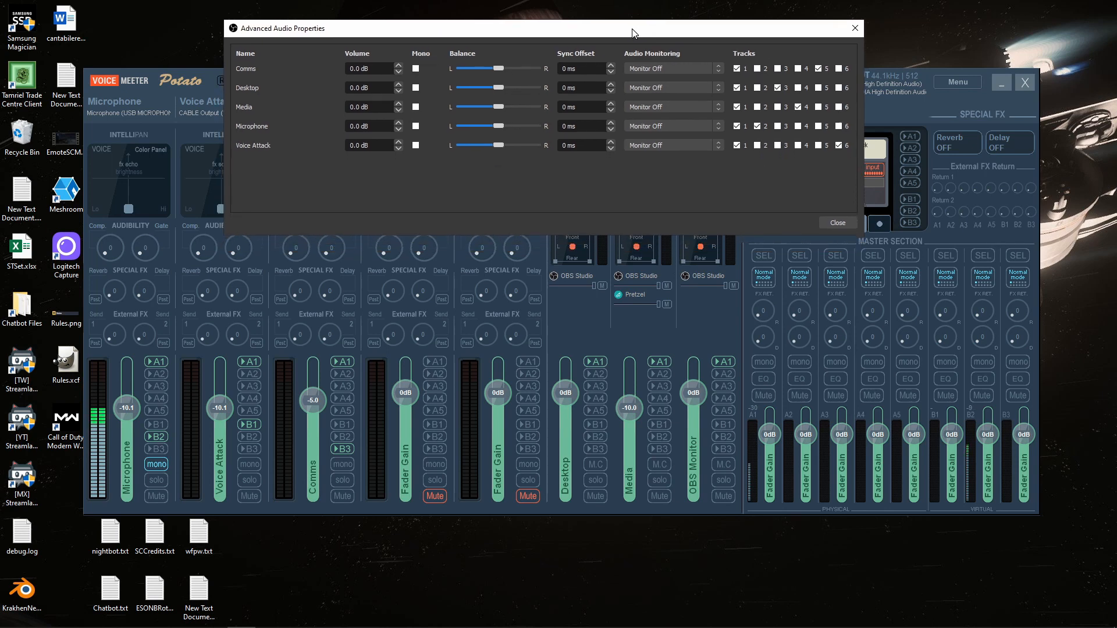
left_click_drag(634, 33, 633, 32)
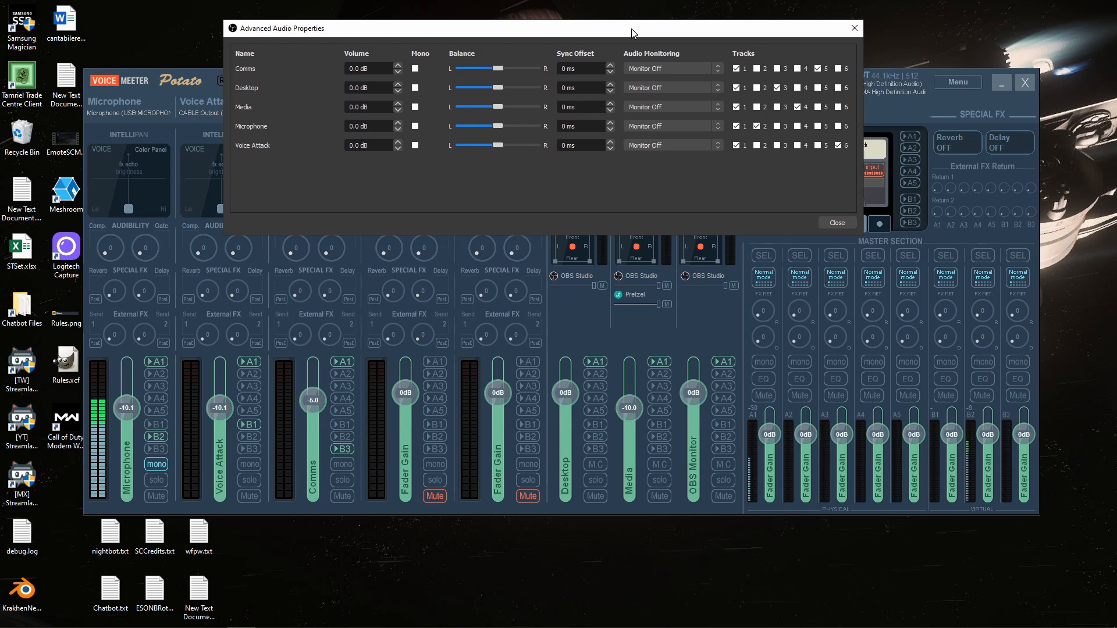
left_click_drag(631, 29, 630, 30)
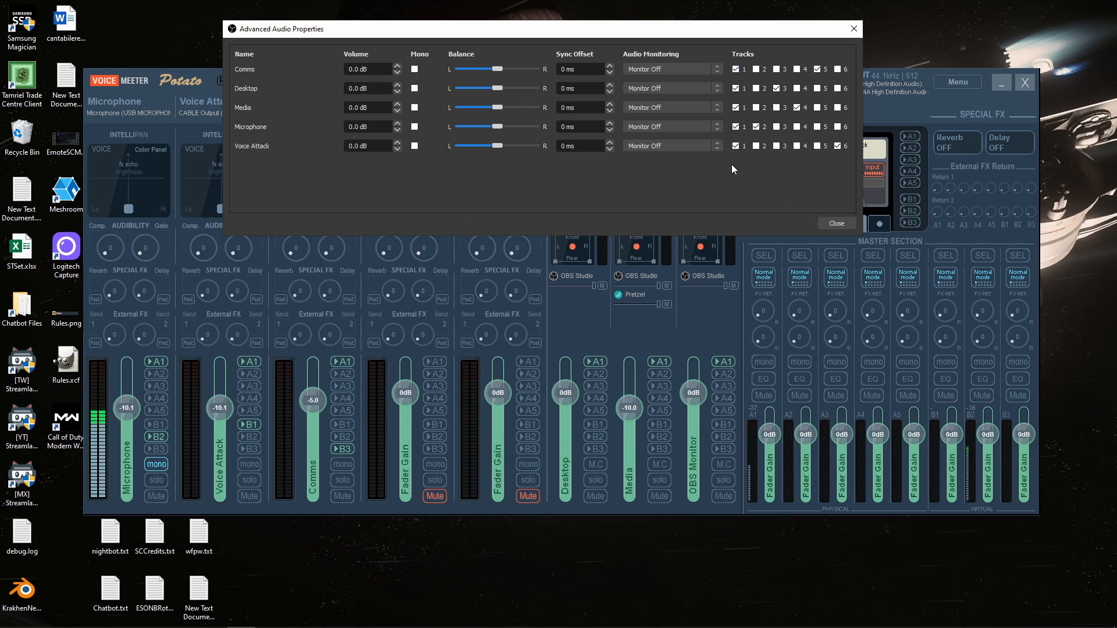
left_click(830, 222)
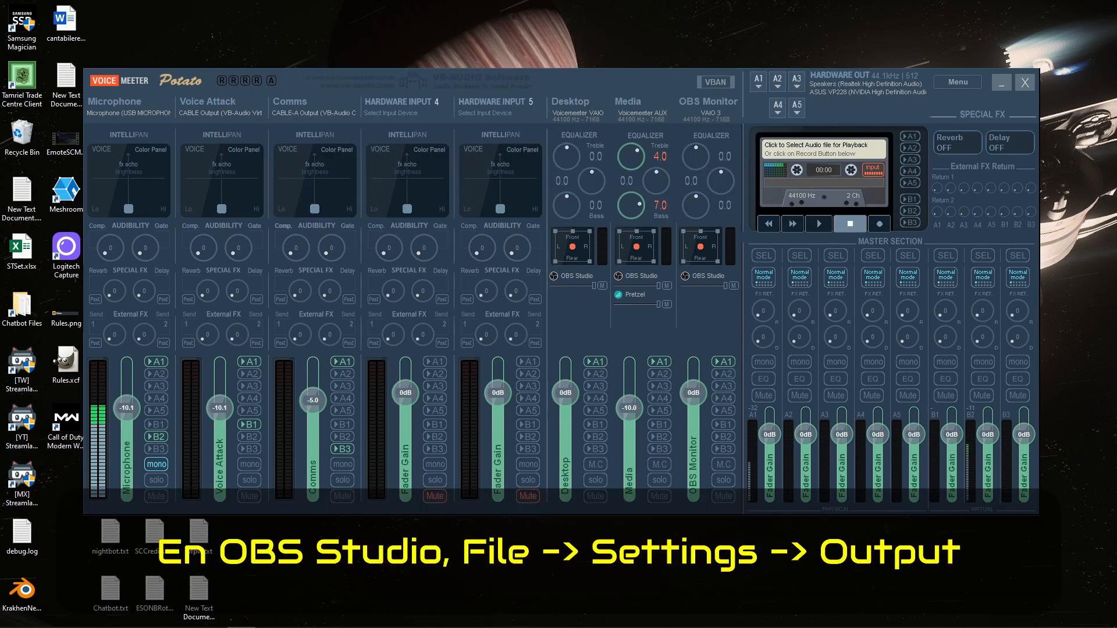
Review OBS Studio's streaming and recording output settings and its audio devices in Settings, and close without applying changes
left_click_drag(1116, 3, 593, 32)
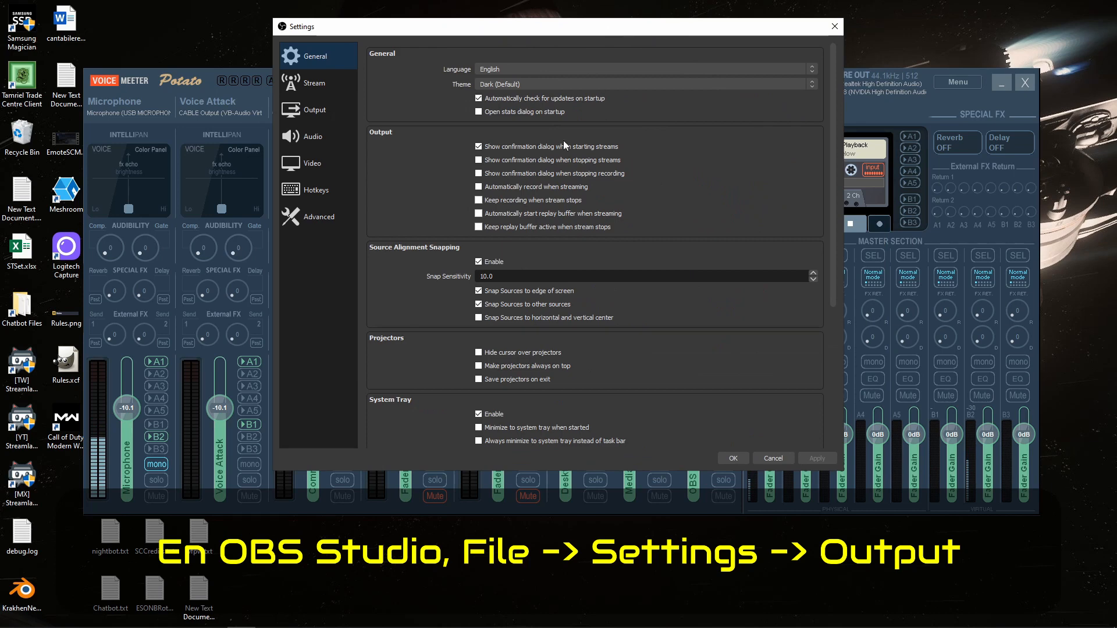
left_click(315, 109)
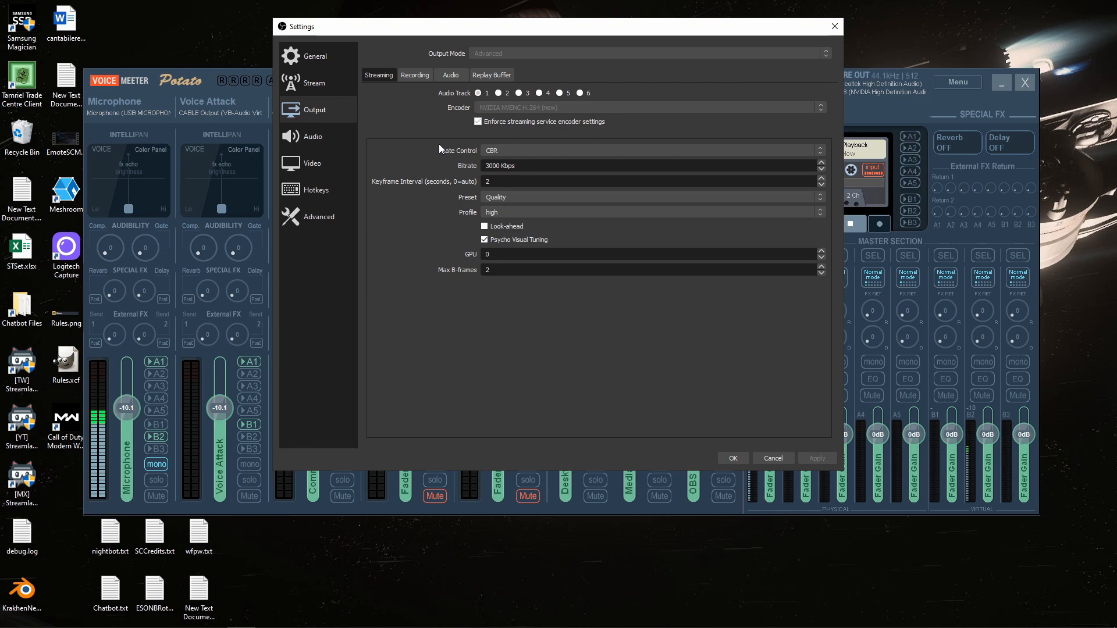
left_click(414, 78)
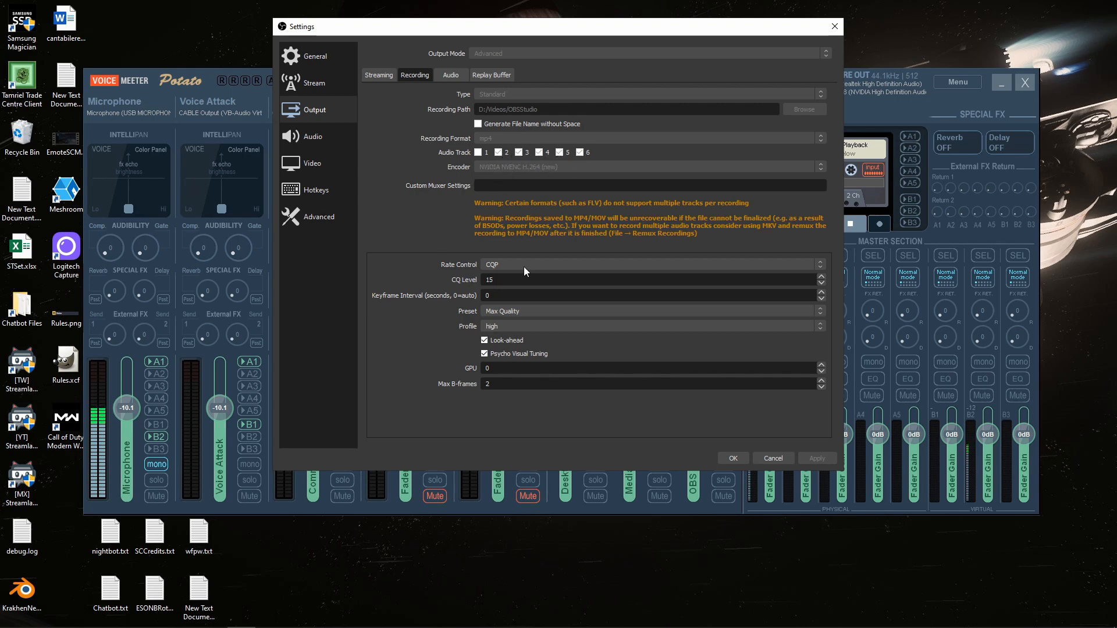
left_click(315, 137)
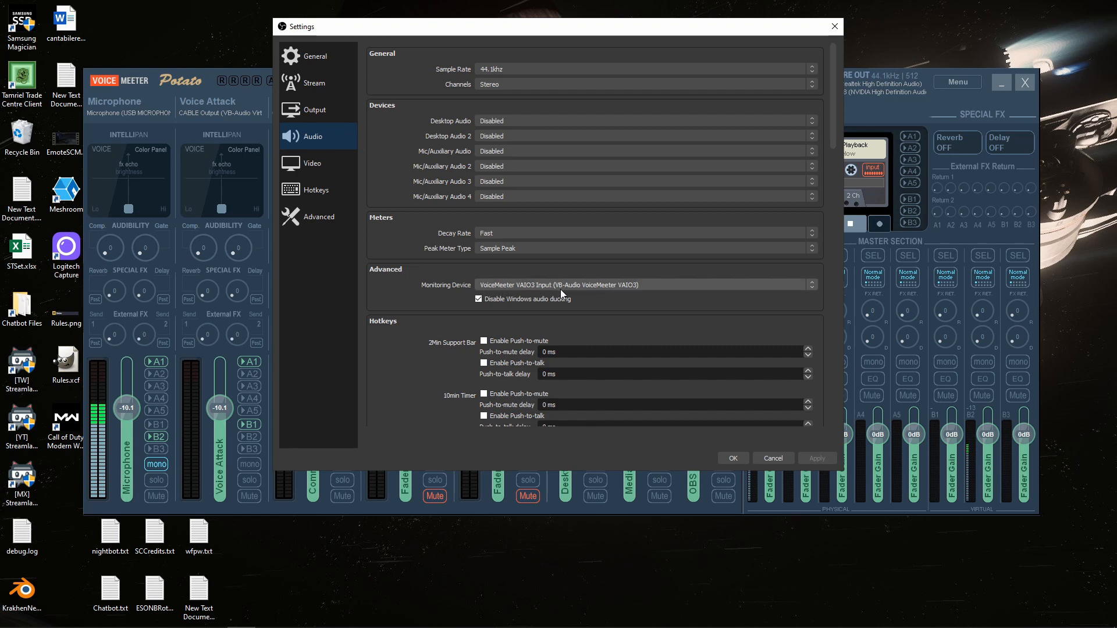
left_click(767, 459)
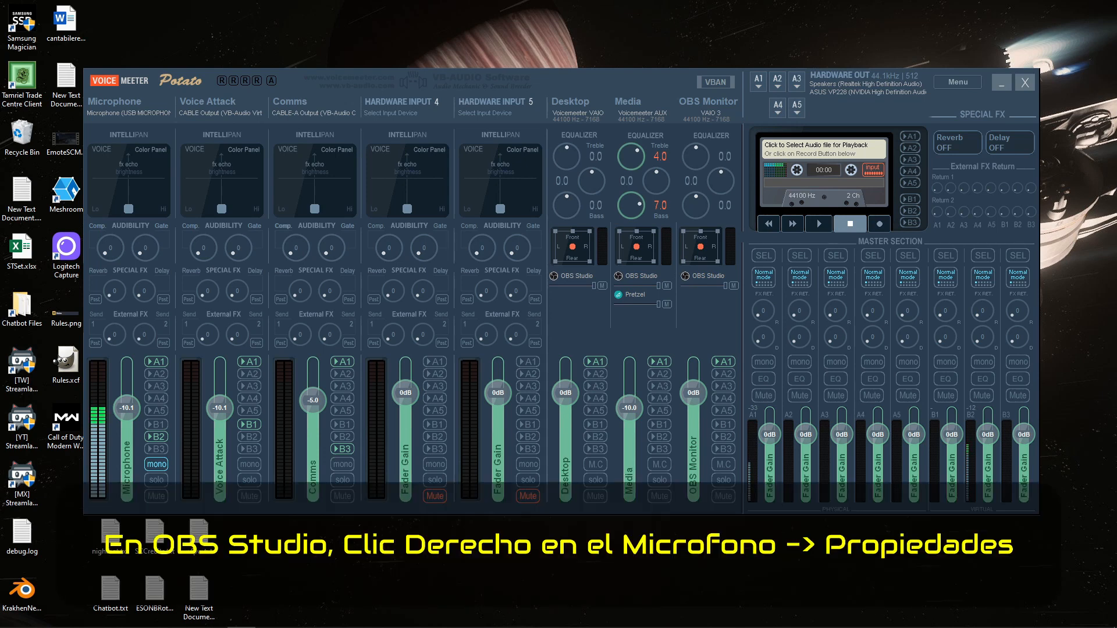
Inspect the device of OBS Studio's Microphone source beside VoiceMeeter's B2 bus, moving its properties dialog off the mixer channels and cancelling it
left_click_drag(1116, 6, 598, 26)
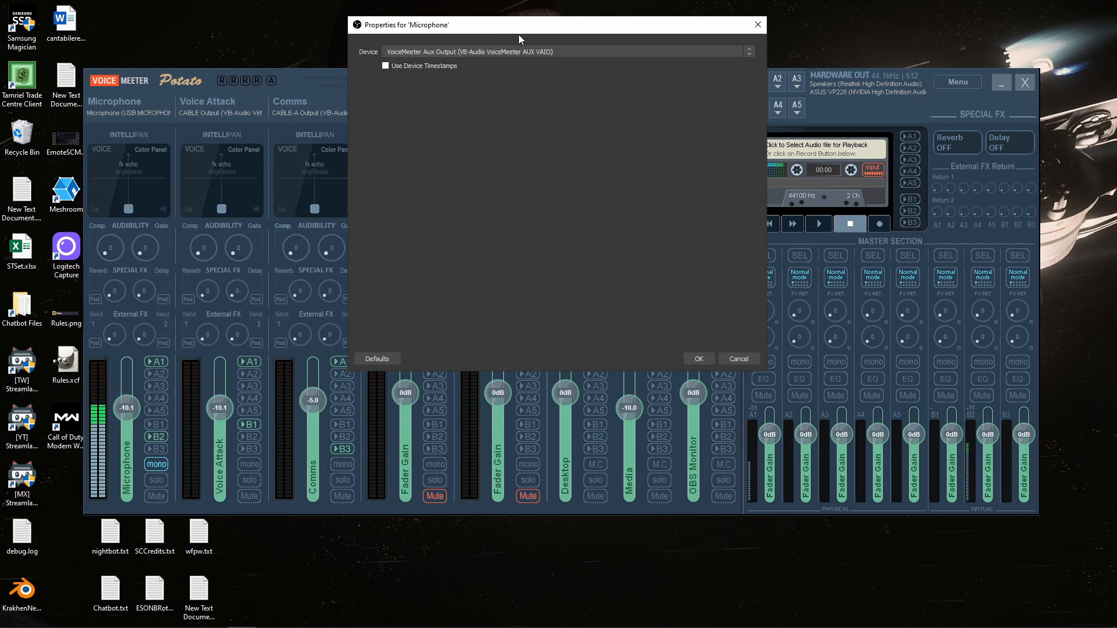
left_click_drag(528, 27, 521, 20)
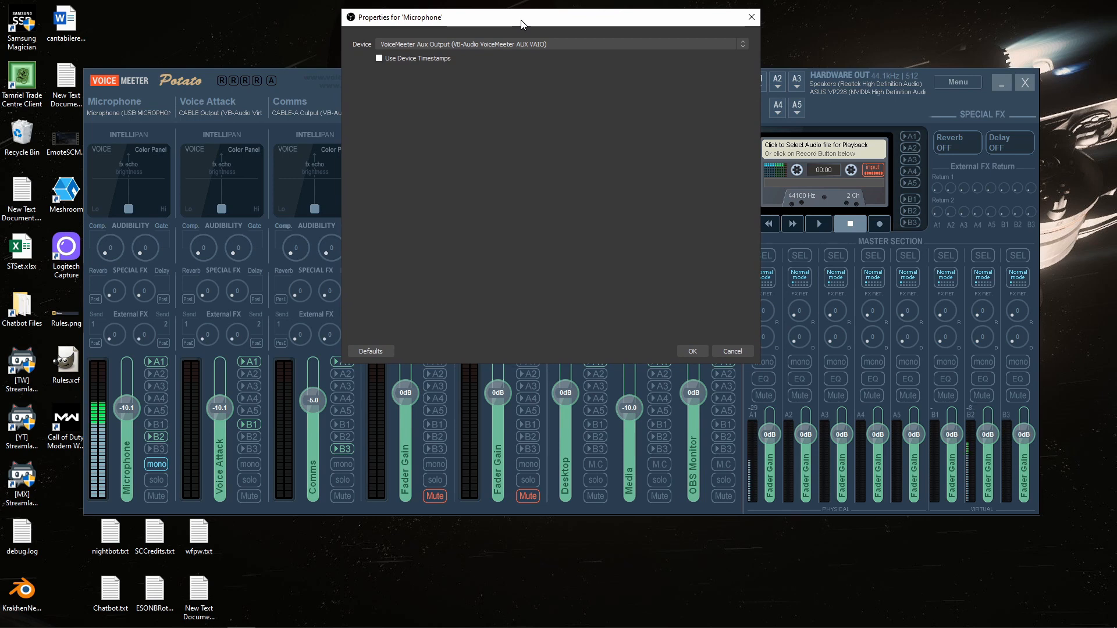
mouse_move(522, 20)
left_mouse_down()
mouse_move(537, 25)
mouse_move(527, 27)
left_mouse_up()
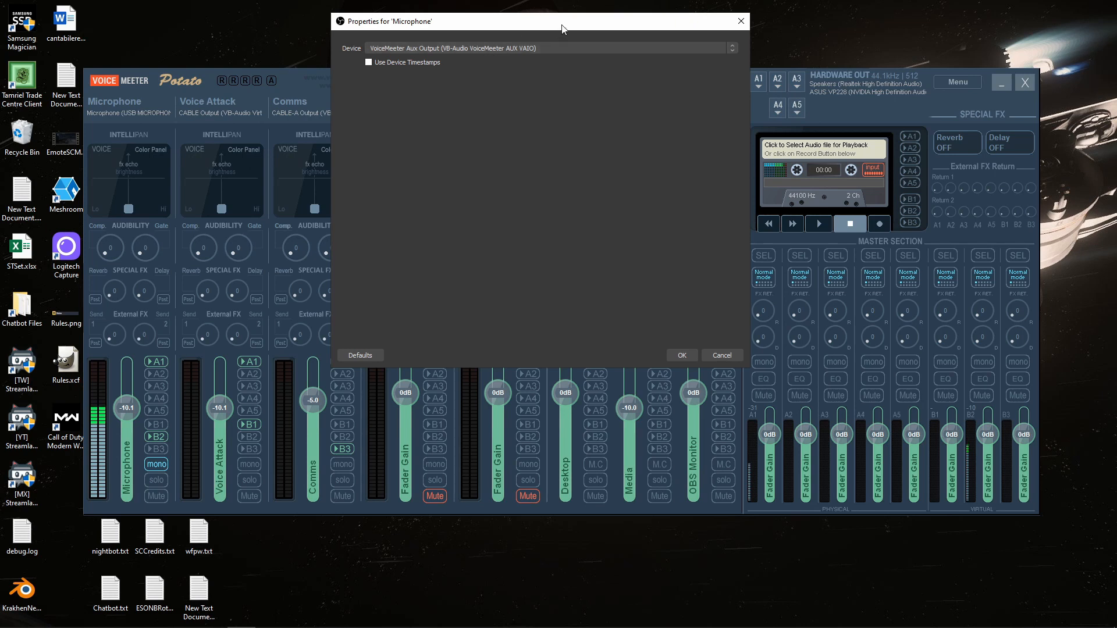
left_click_drag(562, 29, 354, 29)
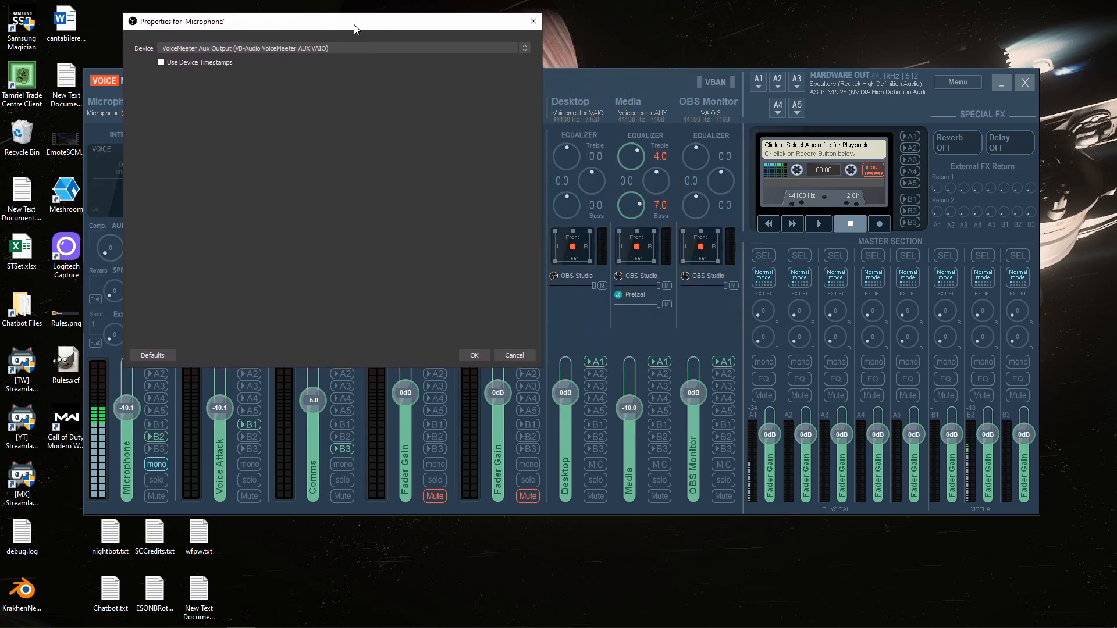
left_click_drag(354, 25, 341, 27)
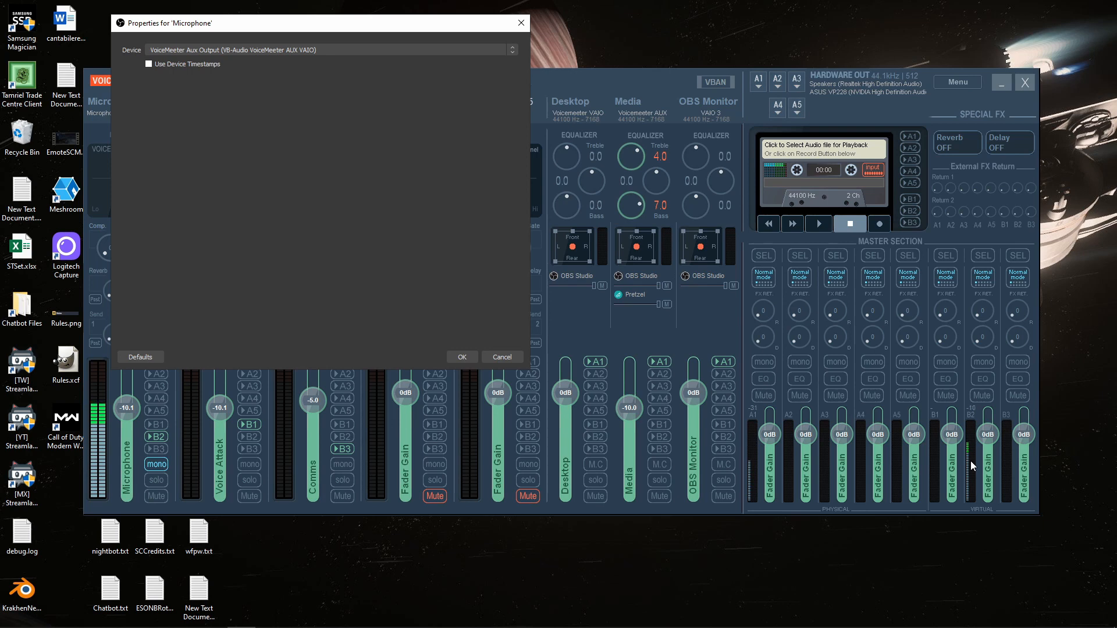
left_click(502, 356)
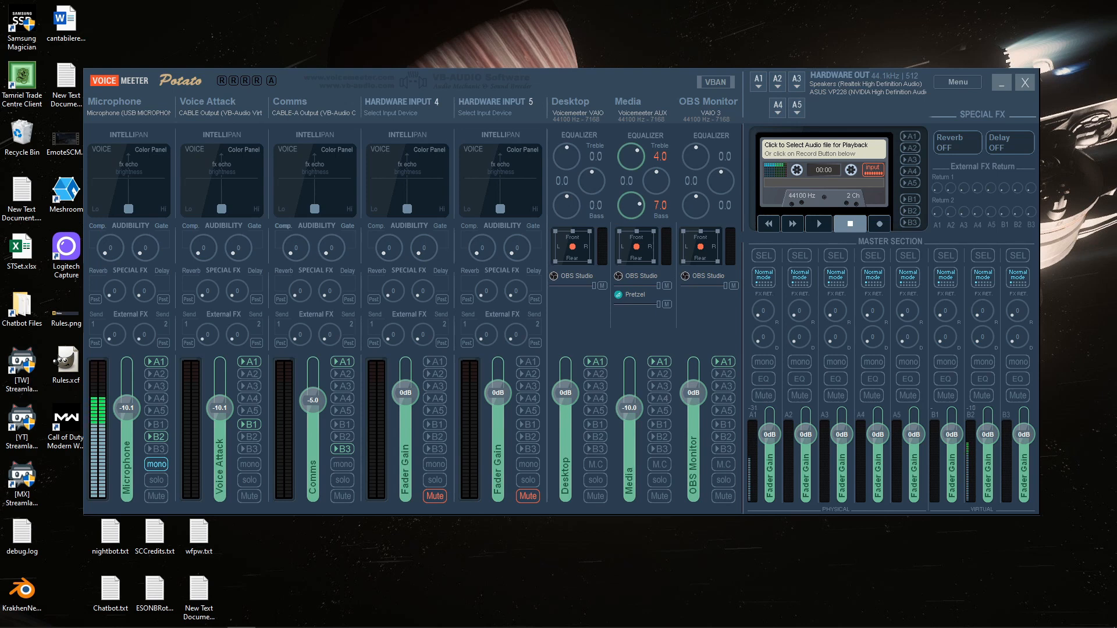
Inspect the Voice Attack source's device and compare it with the mixer's Voice Attack channel and B1 bus, and cancel the properties dialog
left_click_drag(1116, 17, 369, 27)
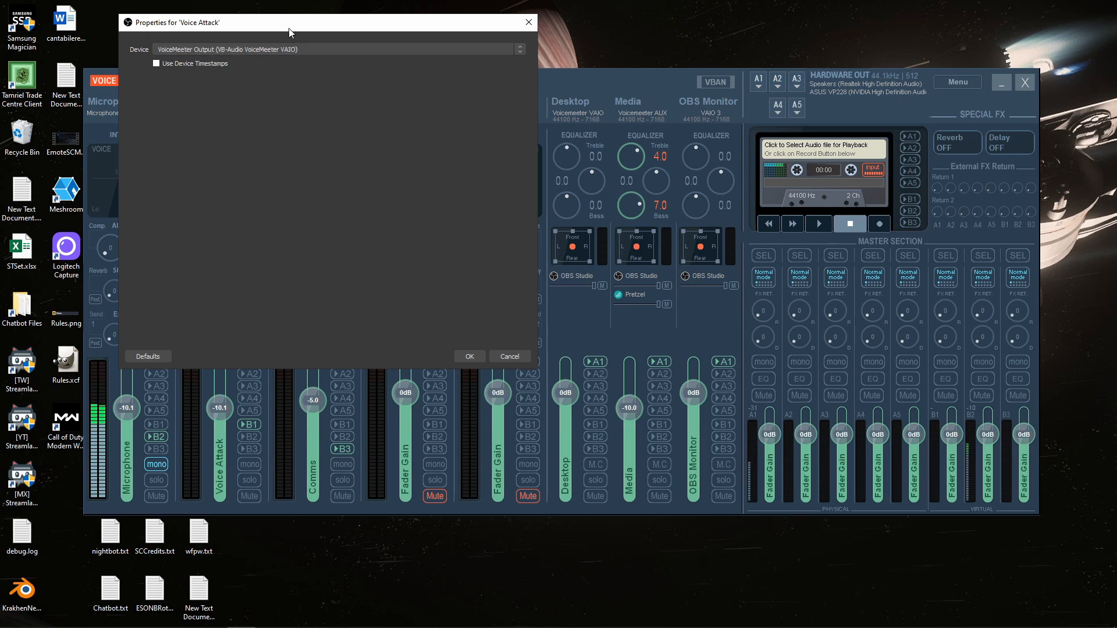
left_click_drag(292, 26, 451, 28)
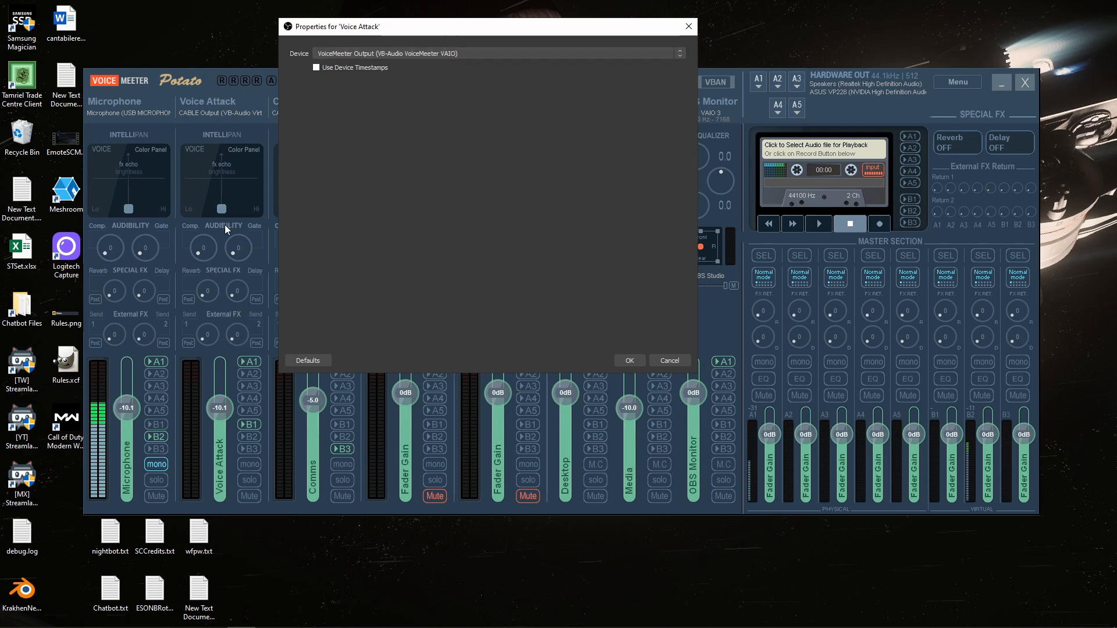
left_click(249, 425)
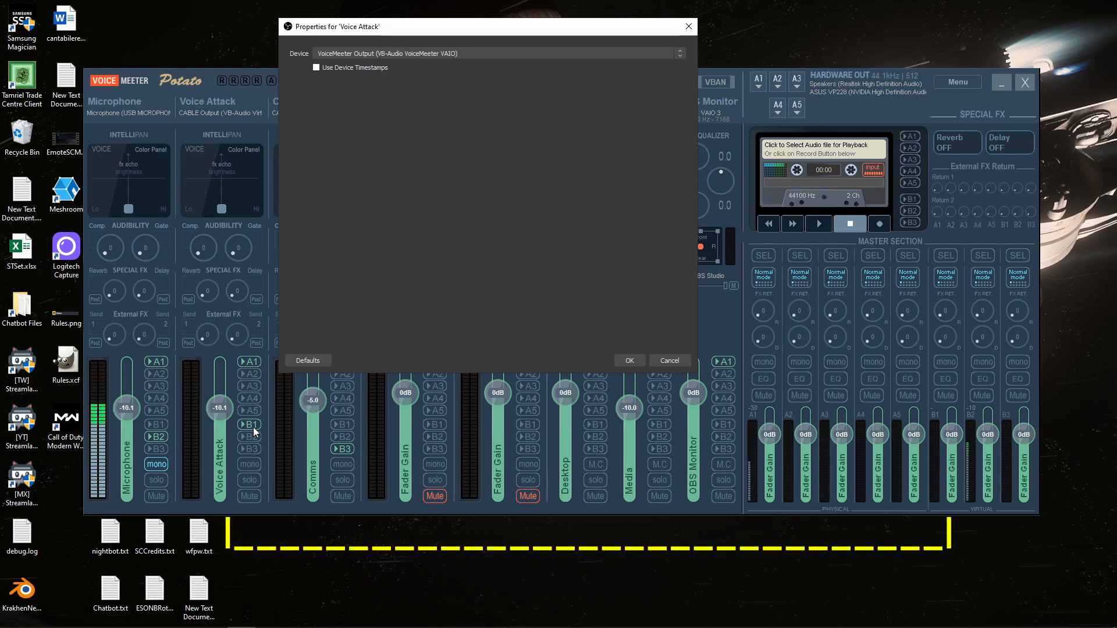
left_click_drag(525, 33, 364, 34)
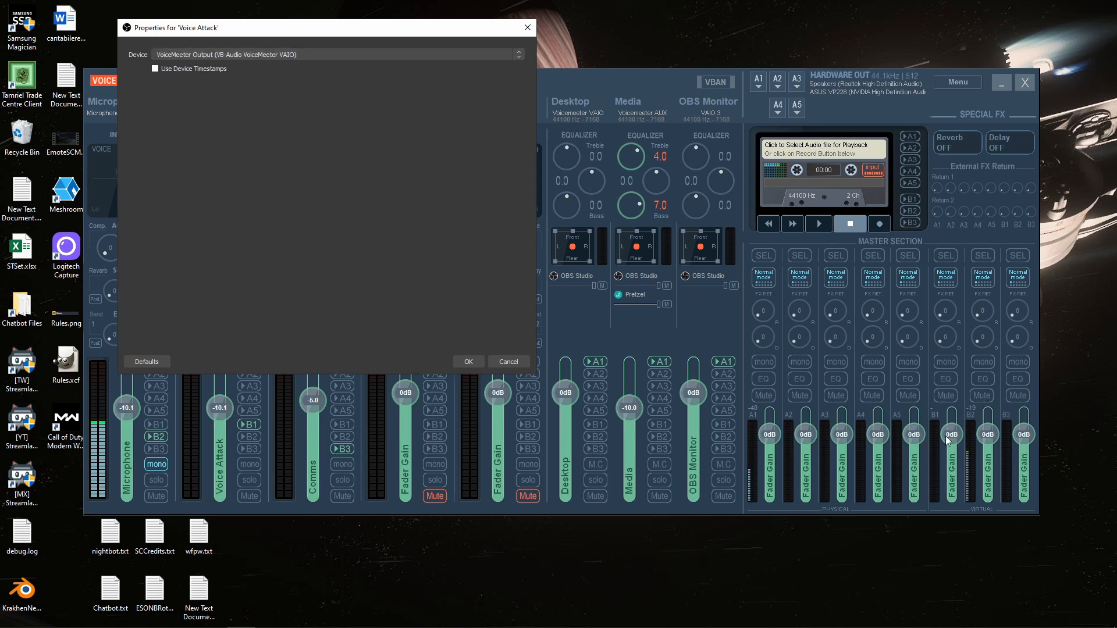
left_click(509, 362)
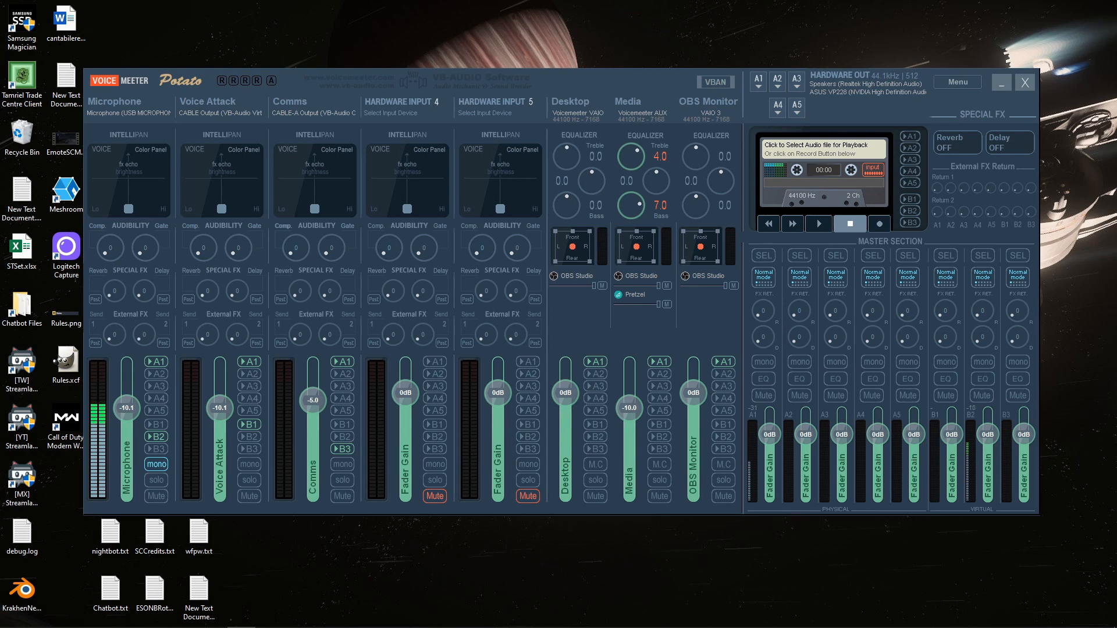
Inspect the Comms source's device and timestamp option against the mixer's Comms channel and B3 routing, and cancel the properties dialog
left_click_drag(716, 177, 334, 27)
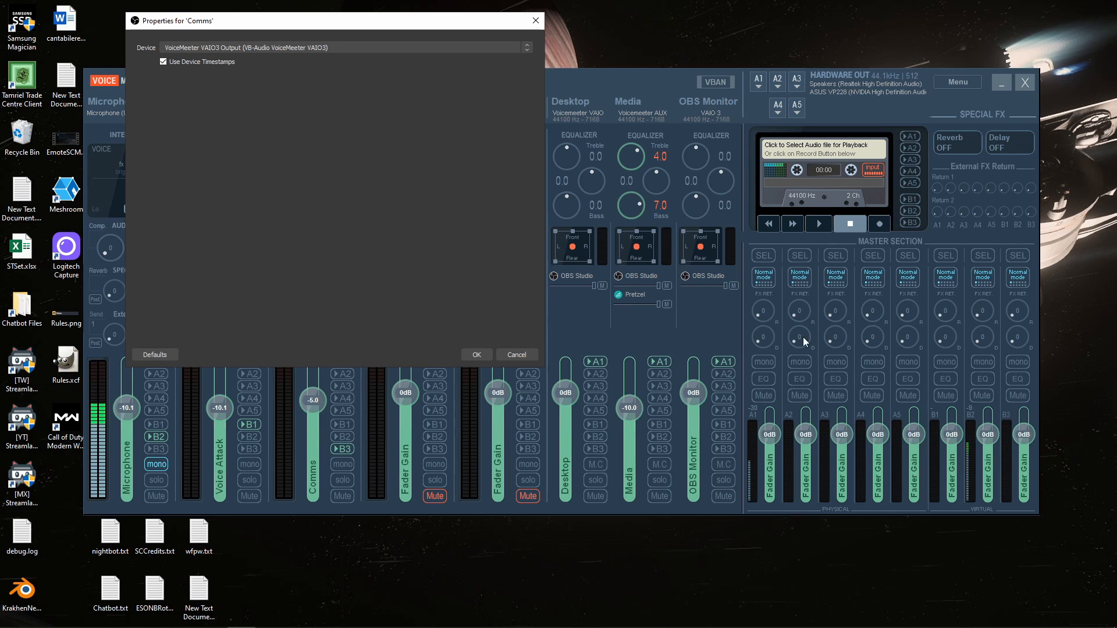
left_click_drag(394, 29, 675, 48)
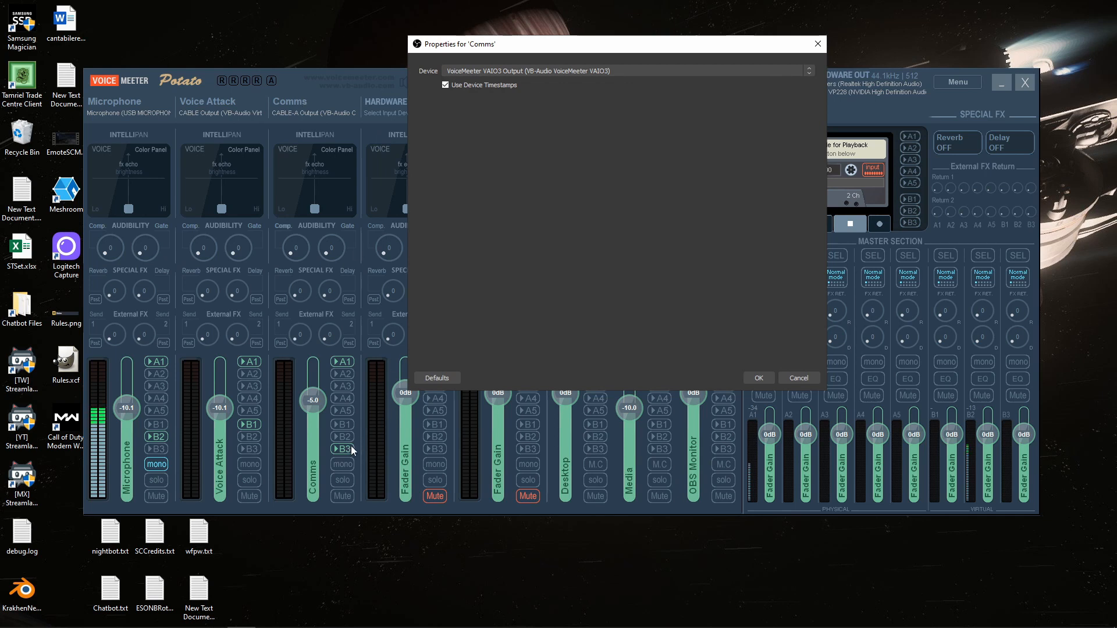
mouse_move(659, 47)
left_mouse_down()
mouse_move(401, 39)
mouse_move(664, 48)
left_mouse_up()
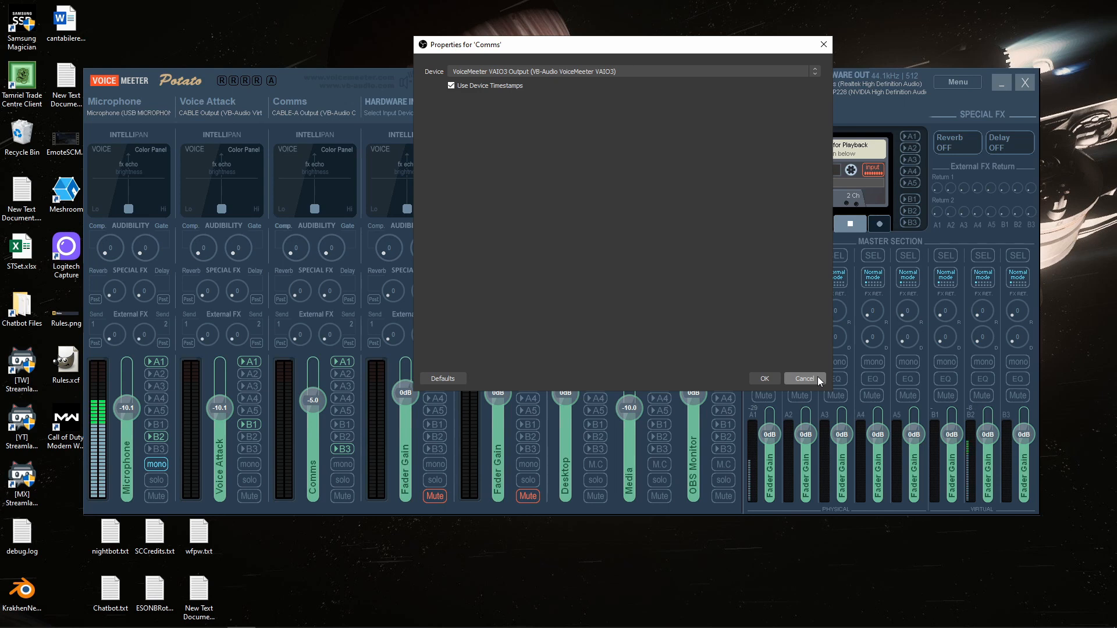
left_click(801, 376)
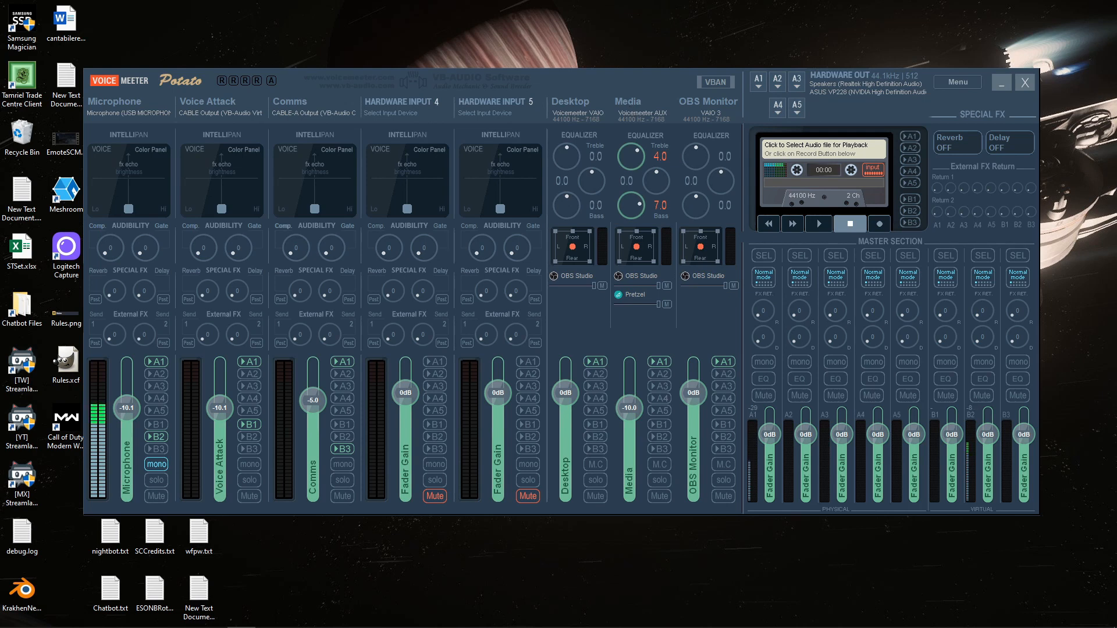
Compare the devices of the OBS Desktop and Media sources with their VoiceMeeter virtual inputs, cancelling each properties dialog
left_click_drag(961, 42, 329, 13)
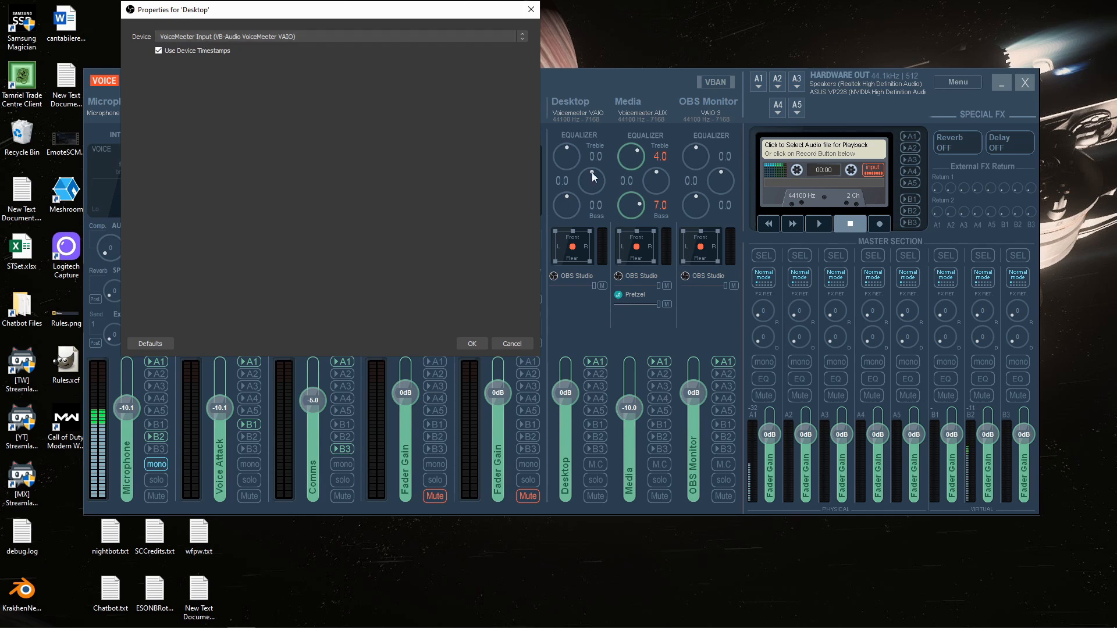
left_click_drag(446, 9, 392, 139)
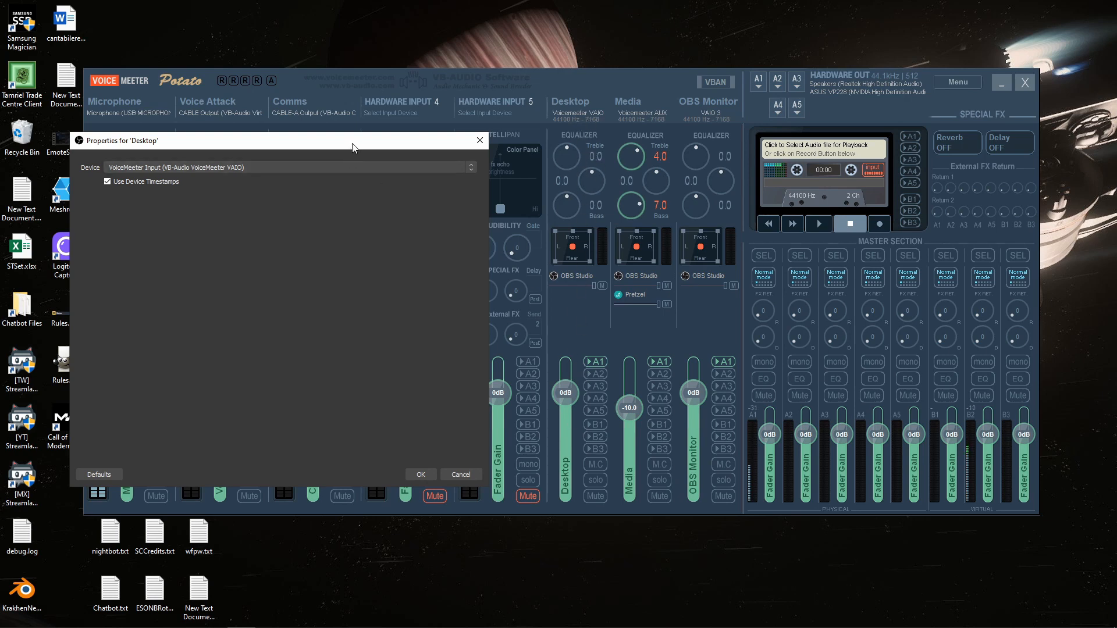
left_click_drag(352, 147, 397, 33)
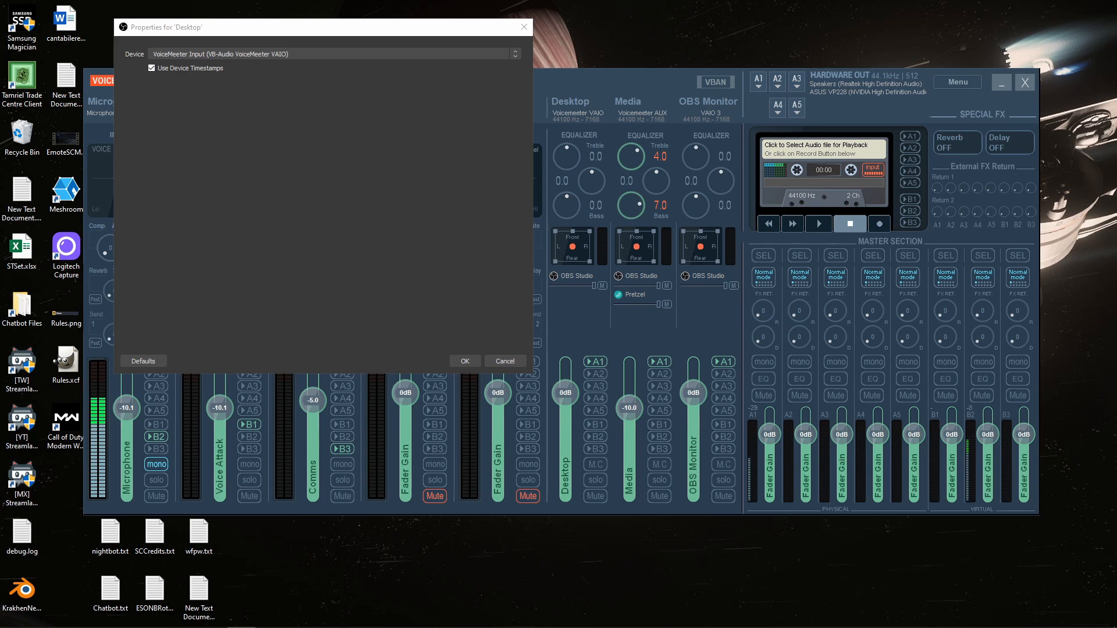
left_click(508, 360)
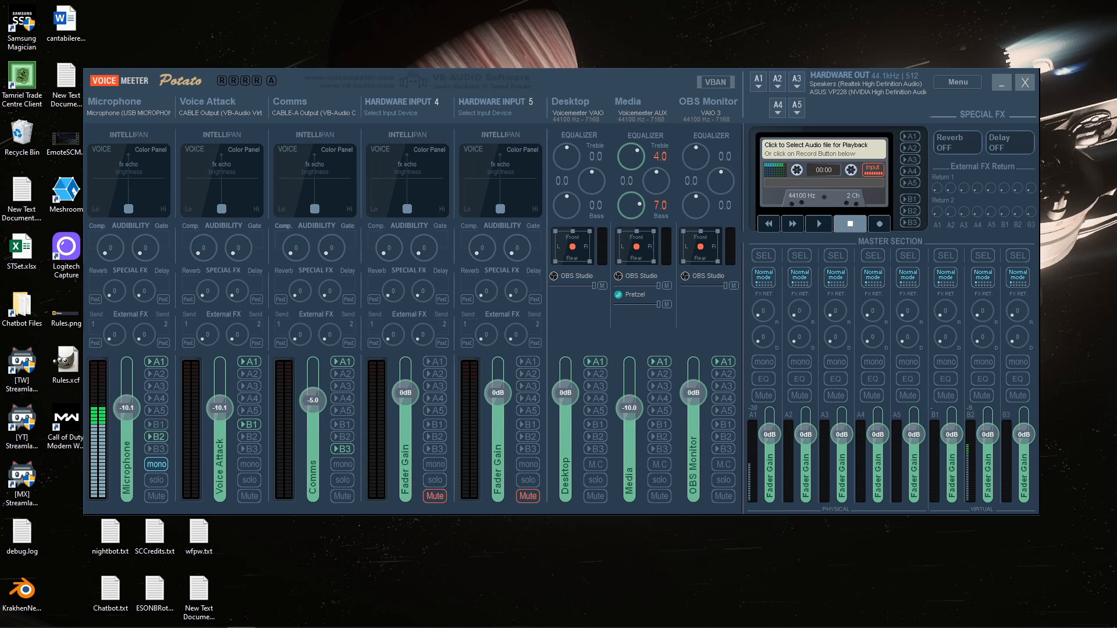
left_click_drag(837, 92, 336, 25)
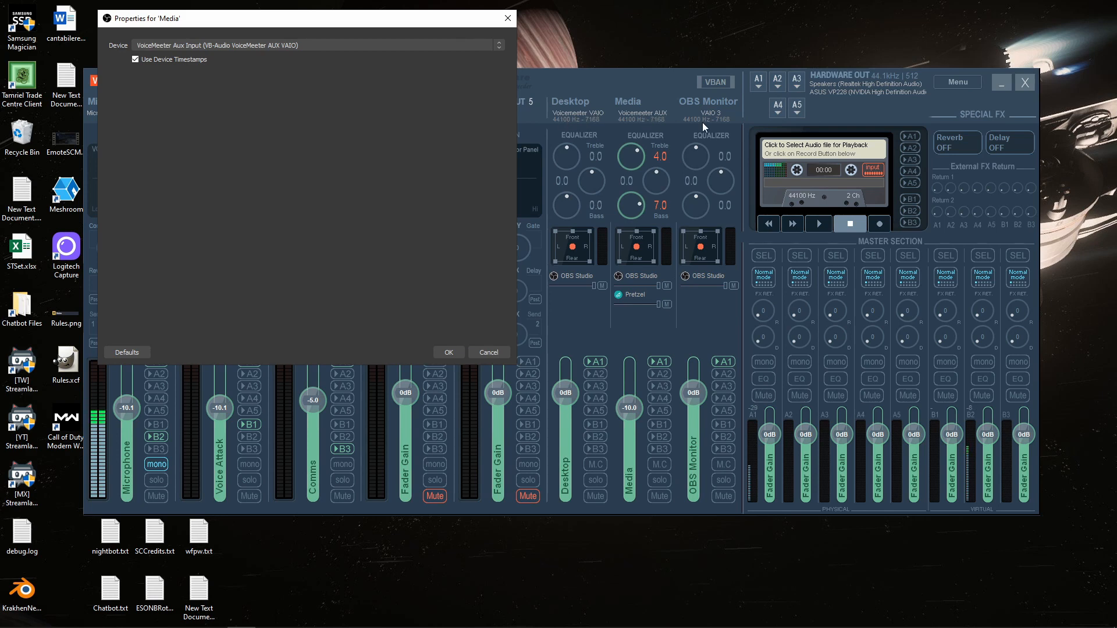
left_click(491, 352)
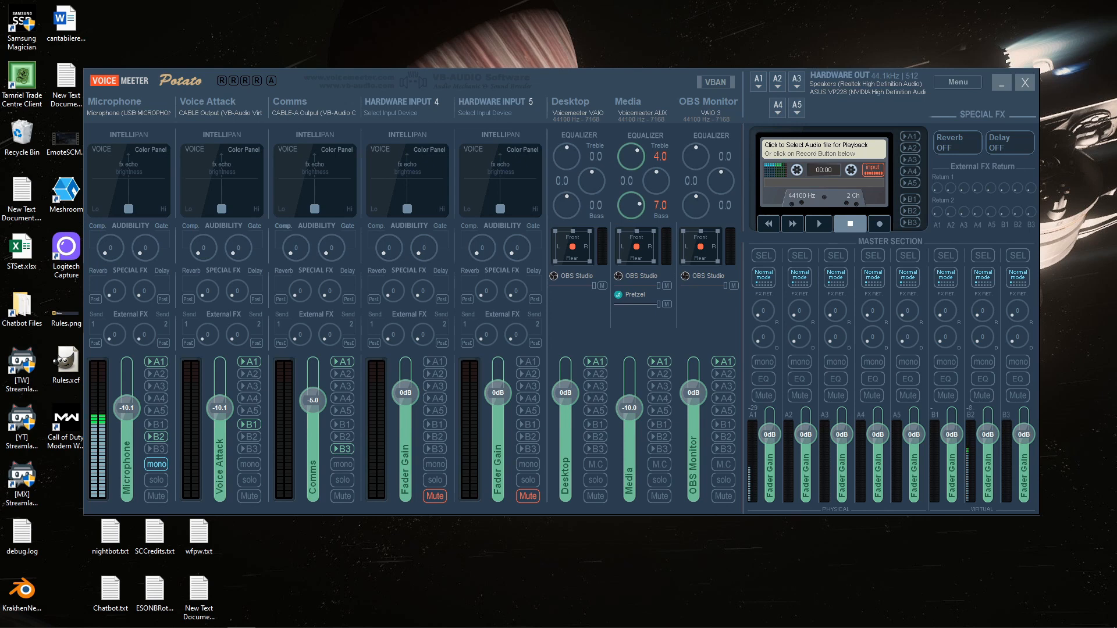
Check OBS Studio's monitoring device against the OBS Monitor channel and view Voice Attack's audio monitoring options, closing both dialogs without changes
left_click_drag(1116, 40, 355, 34)
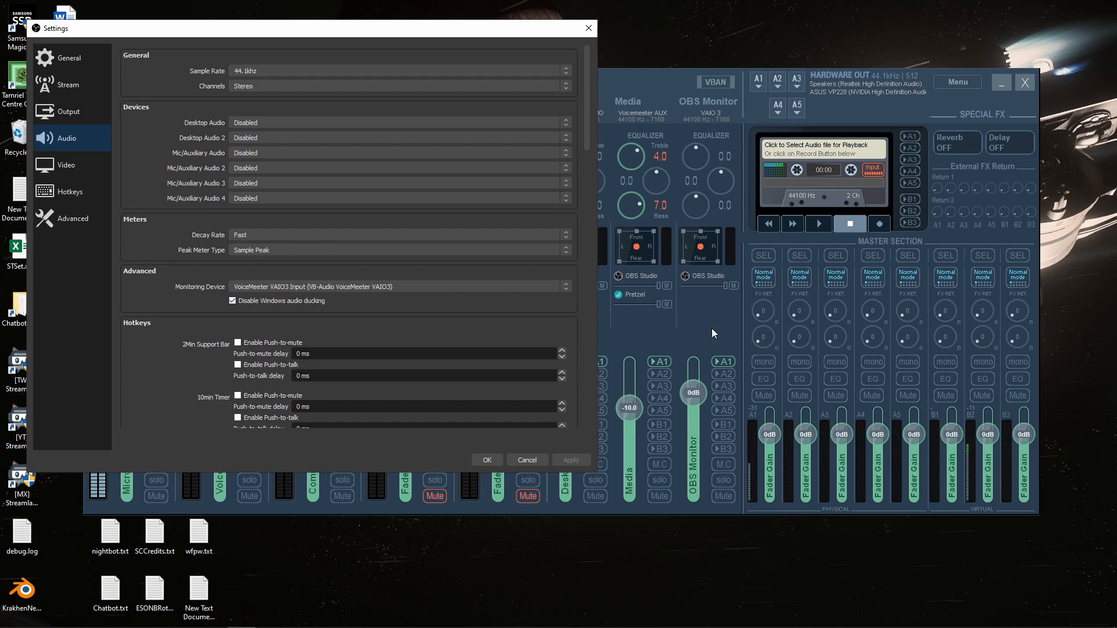
left_click(526, 460)
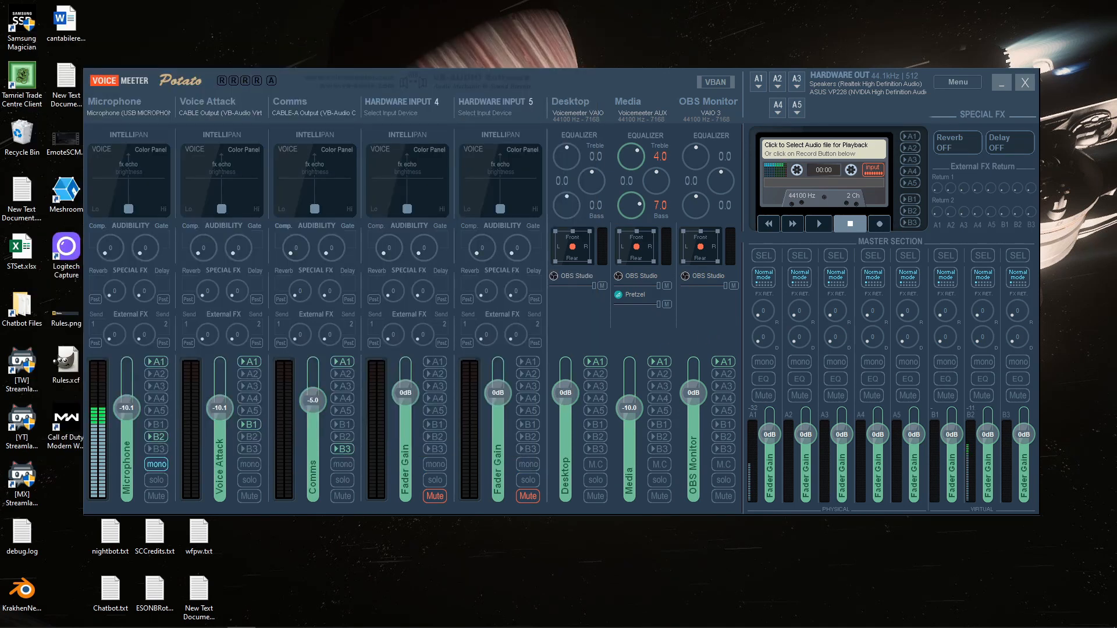
left_click_drag(1116, 5, 394, 134)
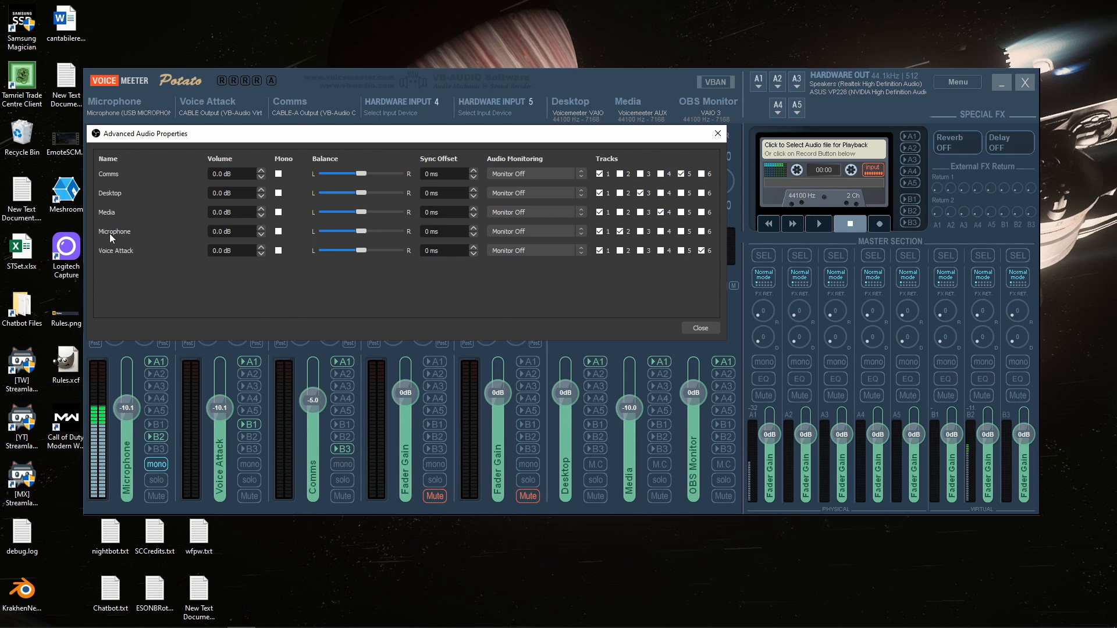
left_click(584, 249)
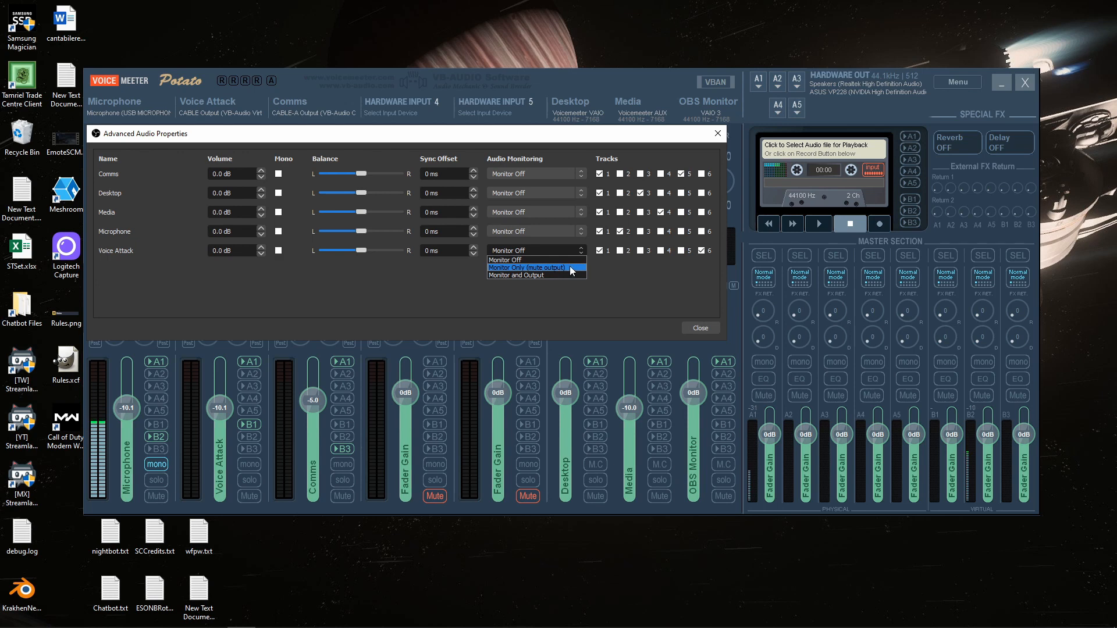
left_click(695, 328)
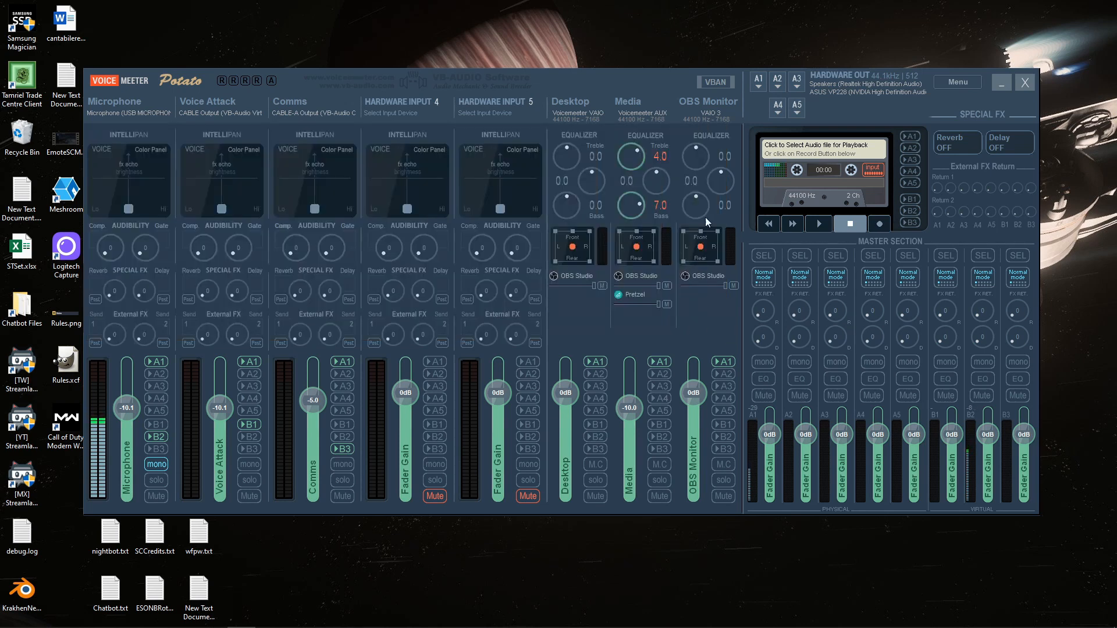